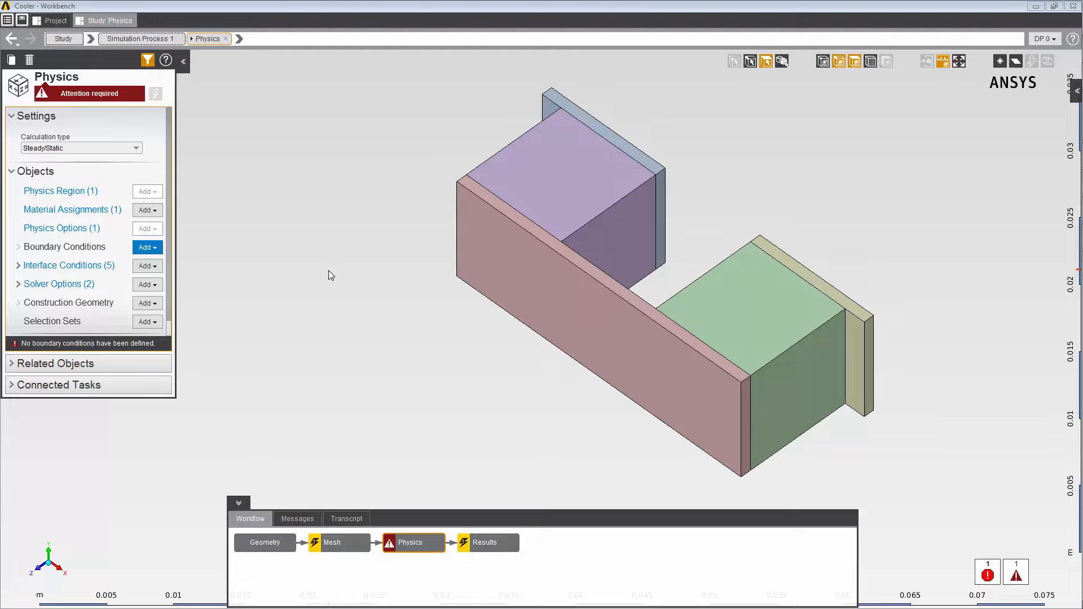
Open the Structural Steel material assignment and replace its location with the two end plates and the long front plate
left_click(91, 211)
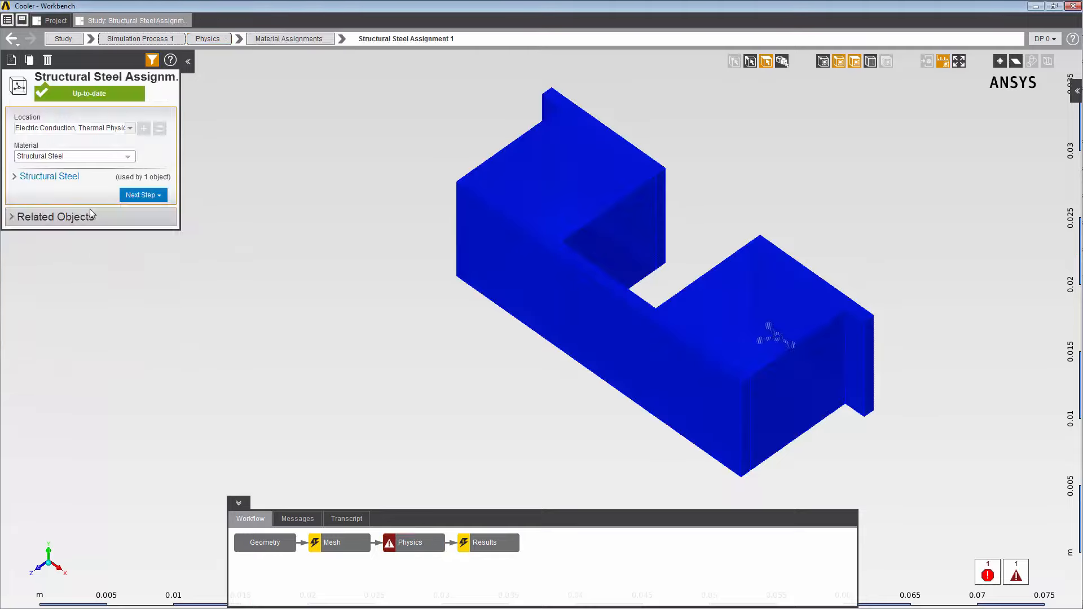
left_click(130, 157)
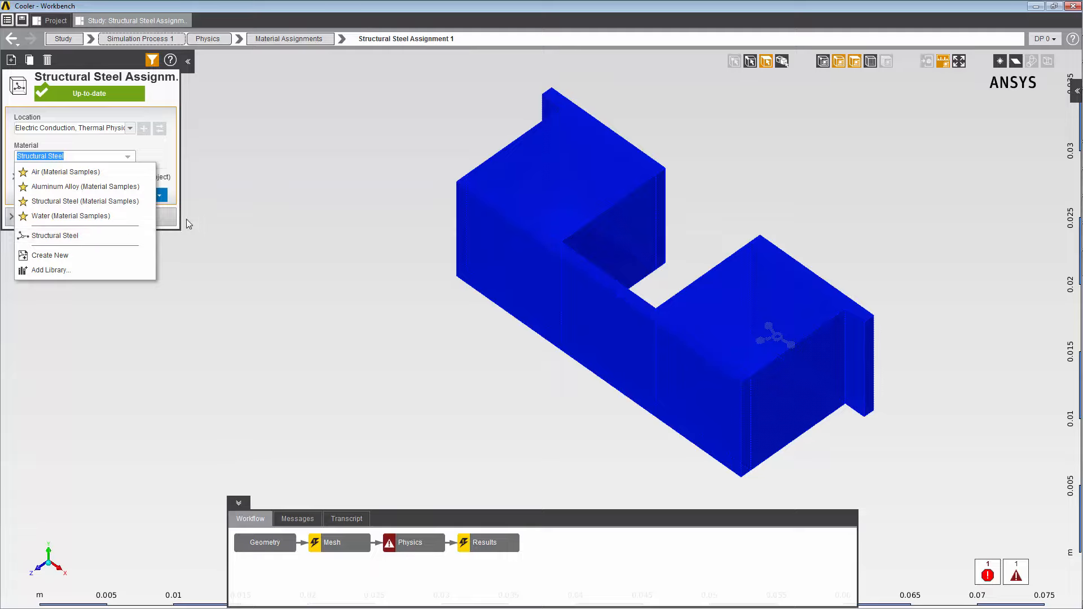
left_click(216, 219)
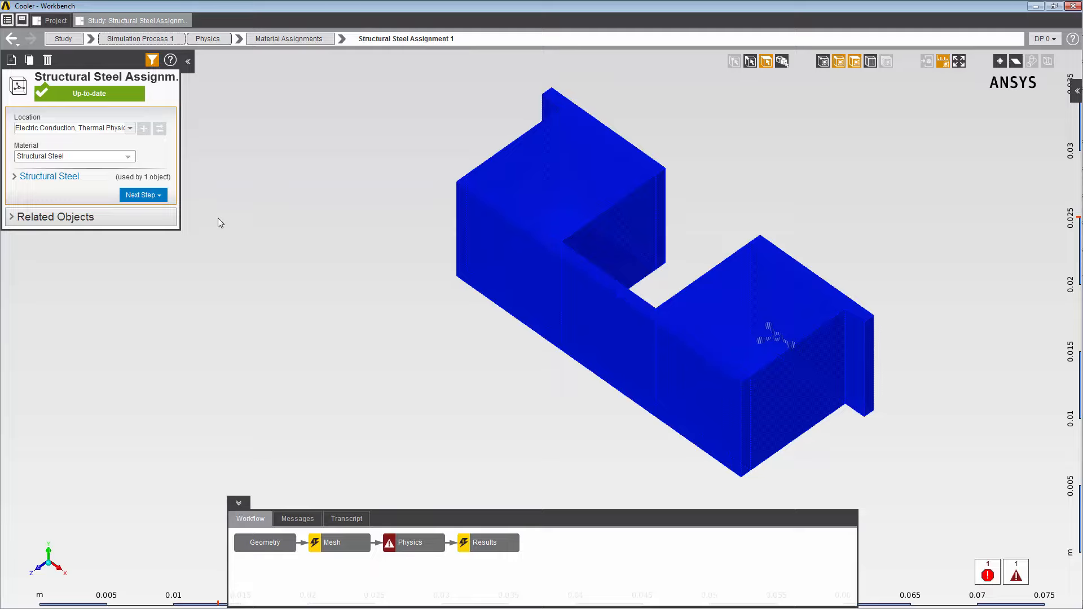
left_click(781, 61)
left_click(658, 170)
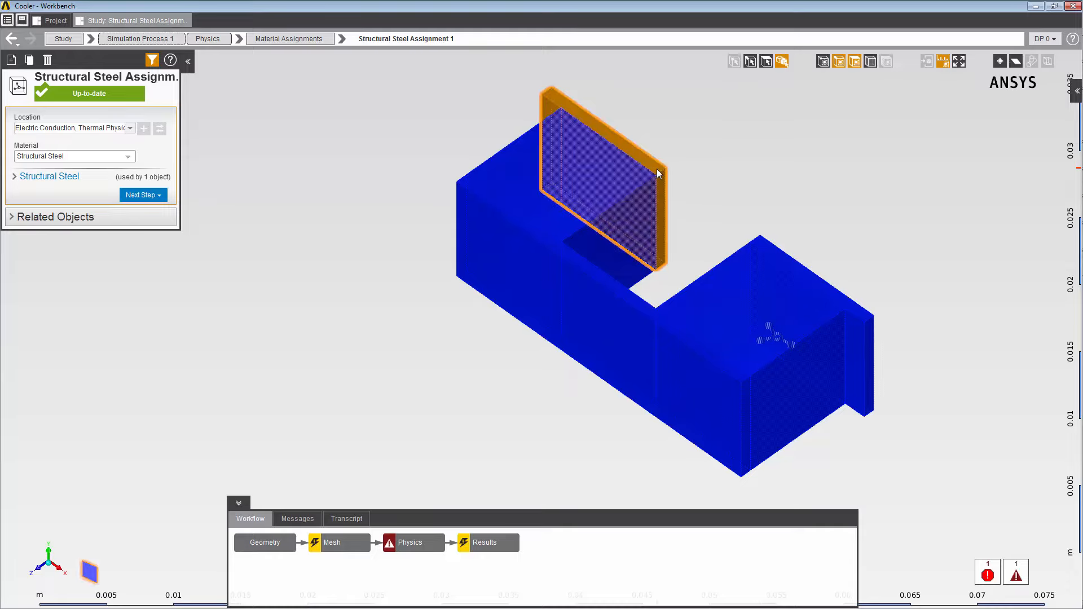
left_click(770, 248, "ctrl")
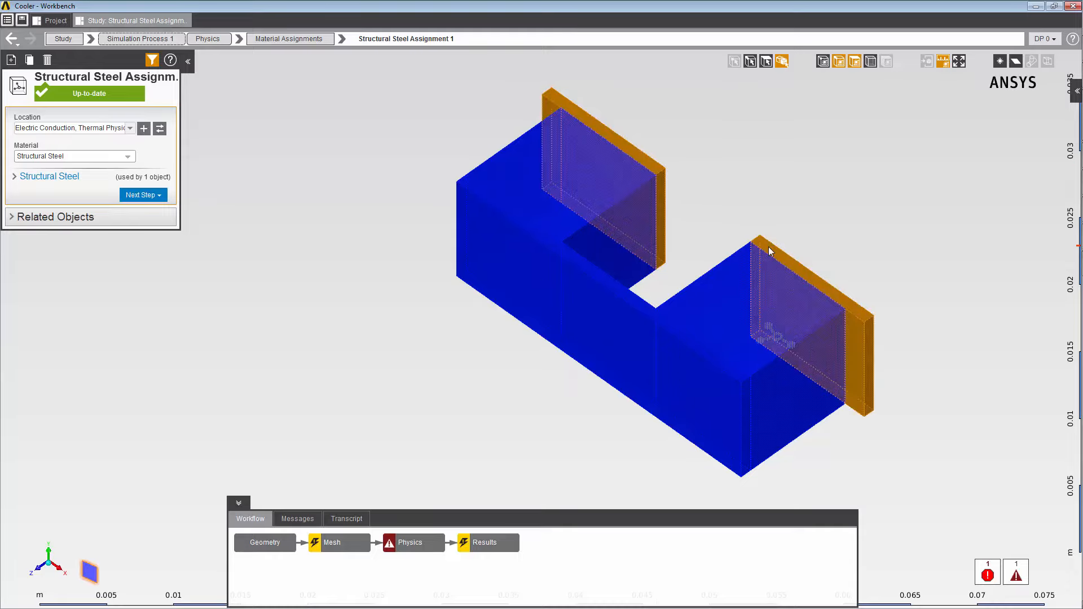
left_click(572, 298, "ctrl")
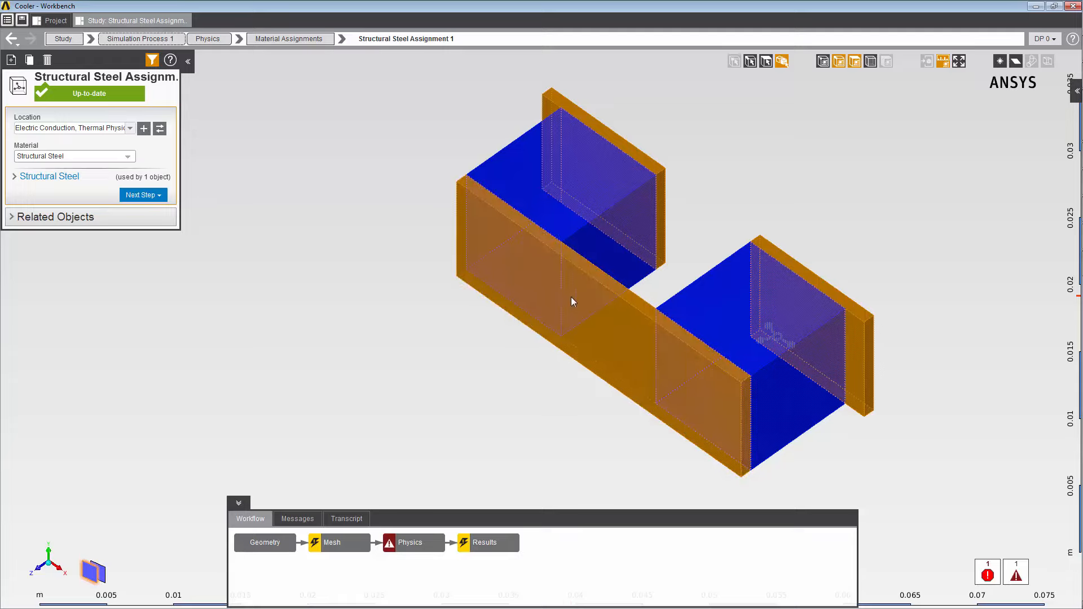
left_click(160, 129)
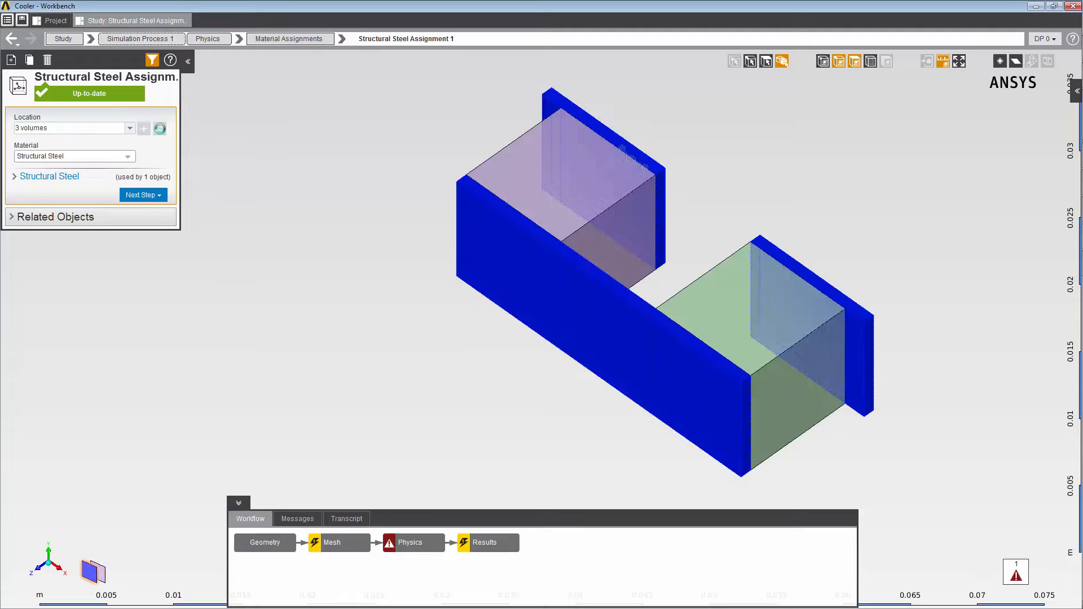
Change the material of the three-plate assignment to Copper from Material Samples
left_click(104, 155)
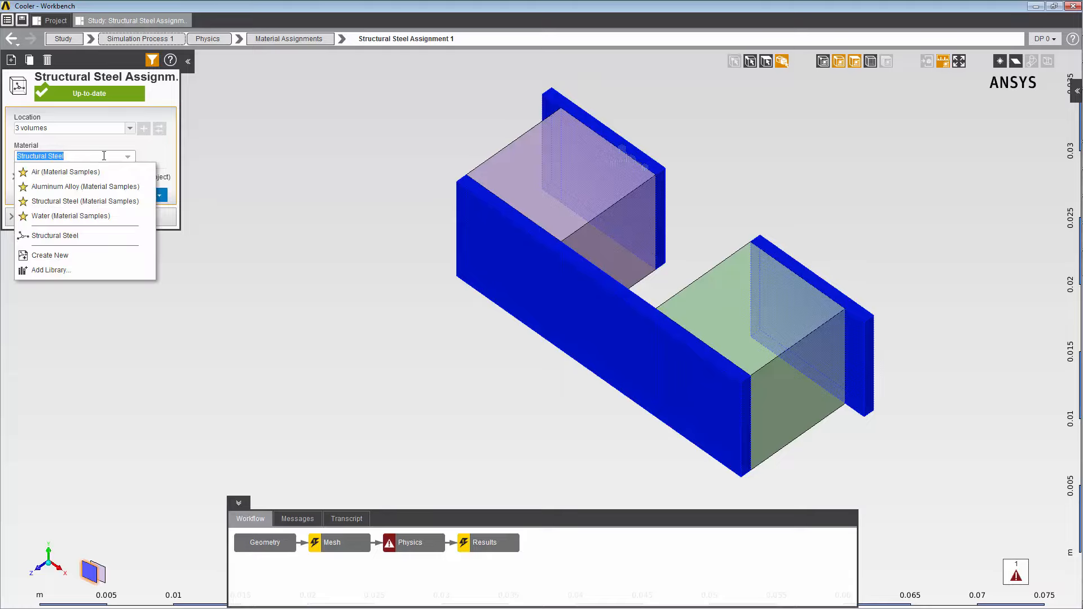
type("Copp")
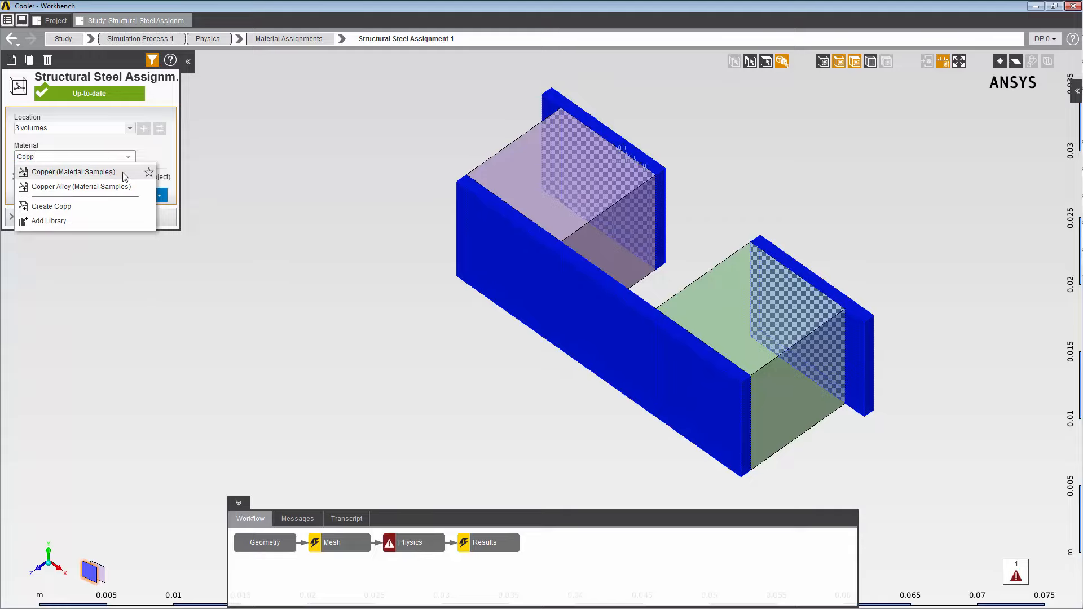
left_click(118, 172)
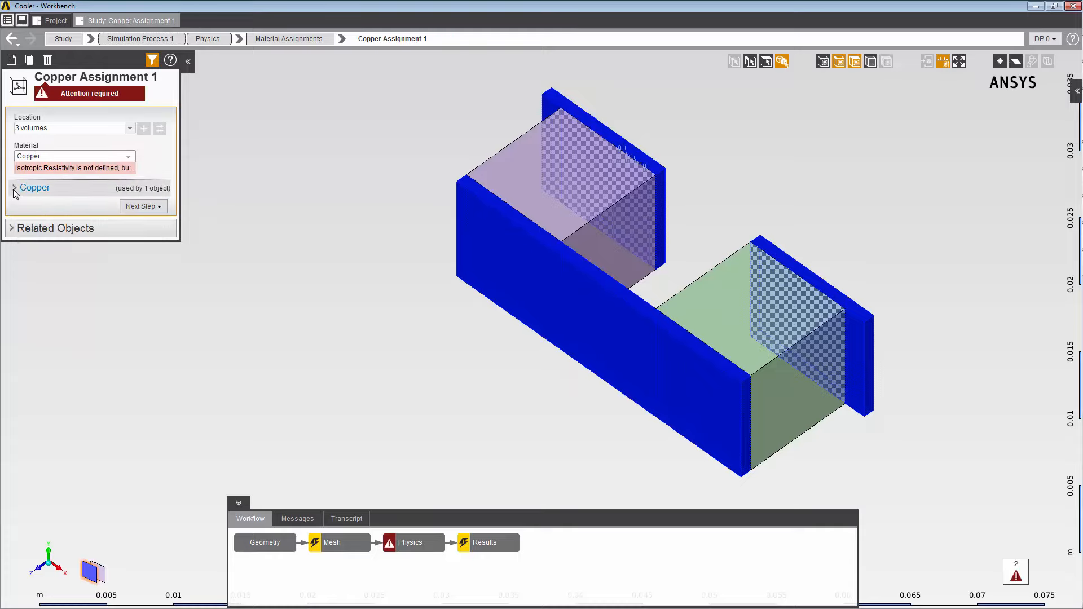
Add isotropic resistivity to the Copper material data and set it to 1.7E-08 ohm m
left_click(14, 195)
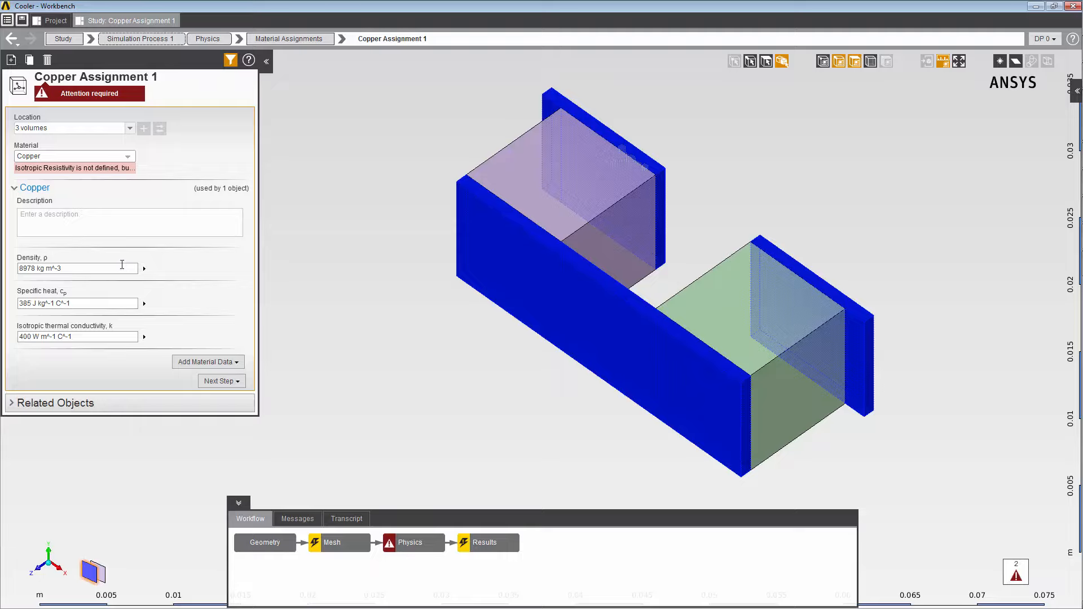
left_click(122, 267)
left_click(228, 362)
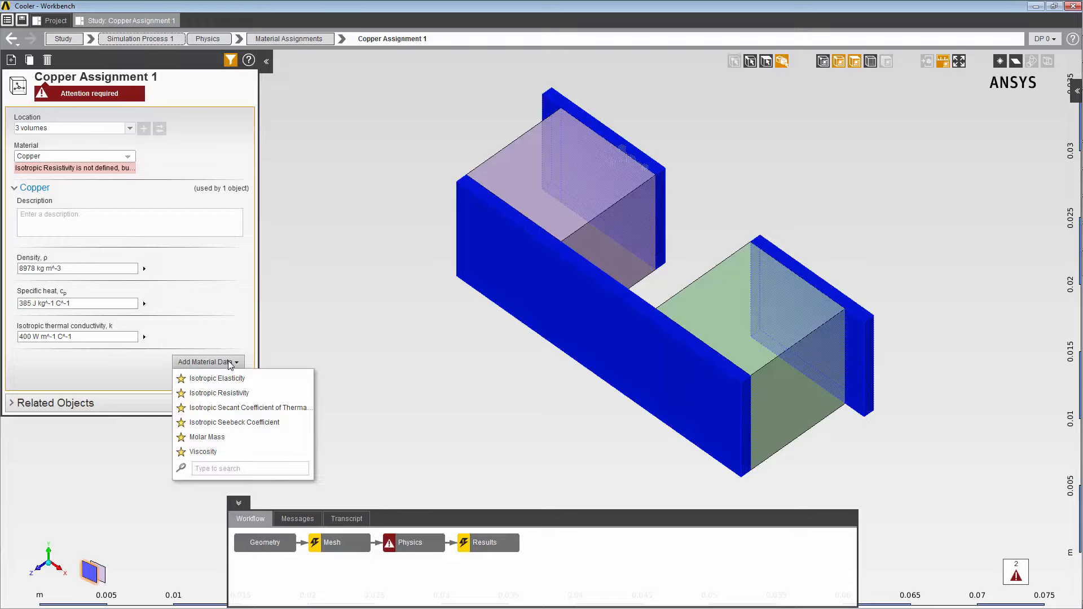
left_click(231, 394)
left_click(81, 371)
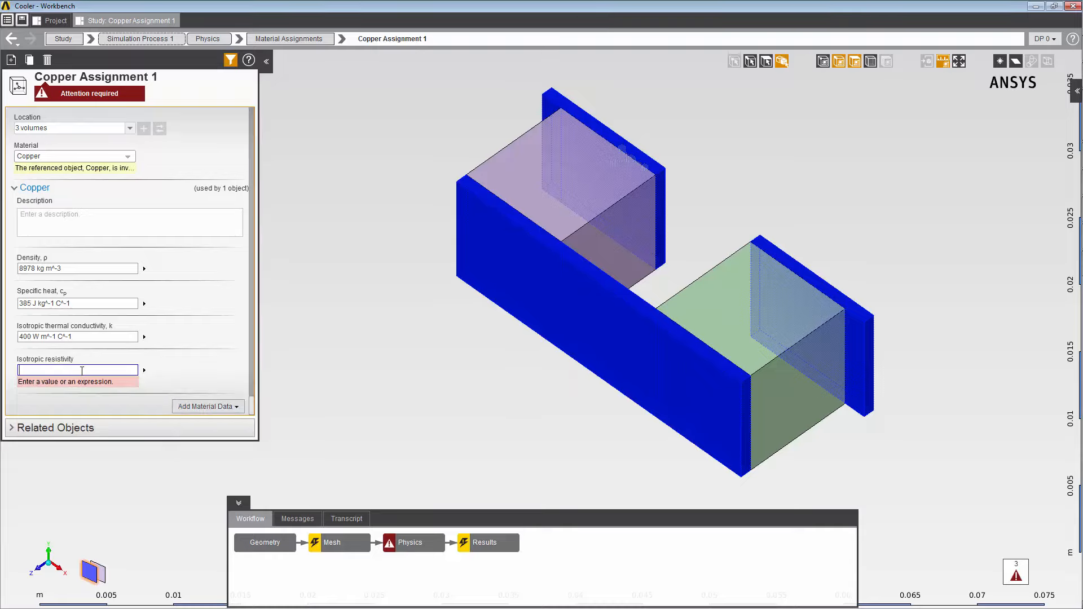
type("1.7E-08")
key("Return")
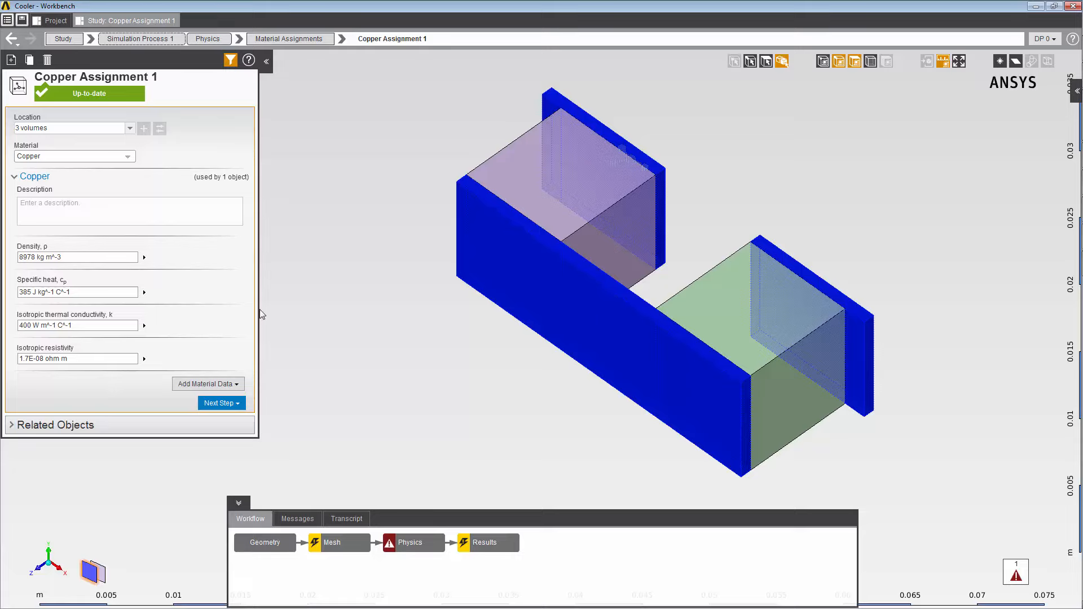
Add a new material assignment for the purple block
left_click(505, 179)
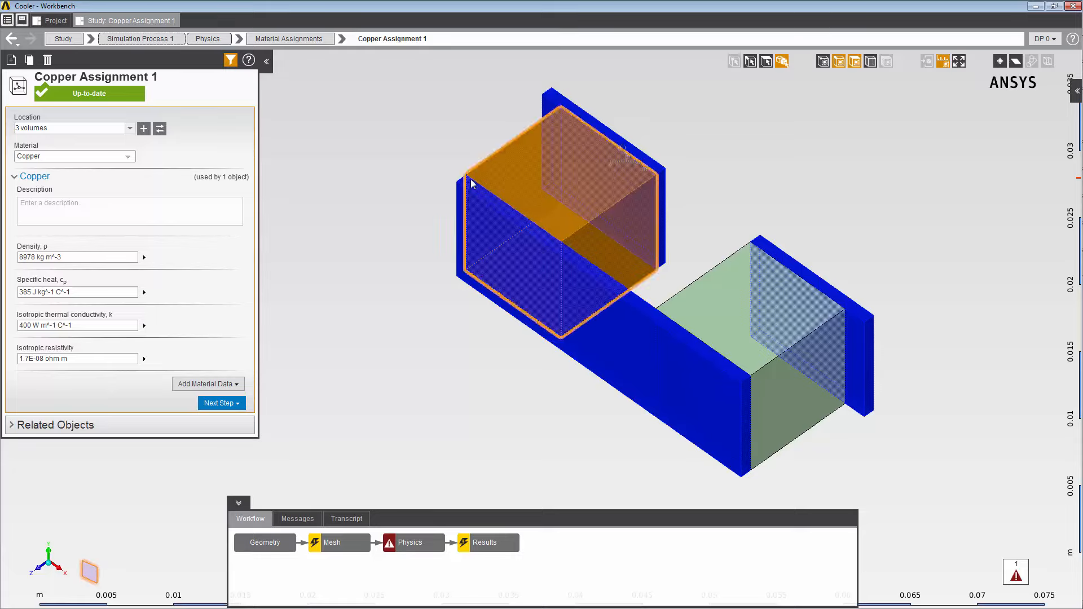
right_click(314, 196)
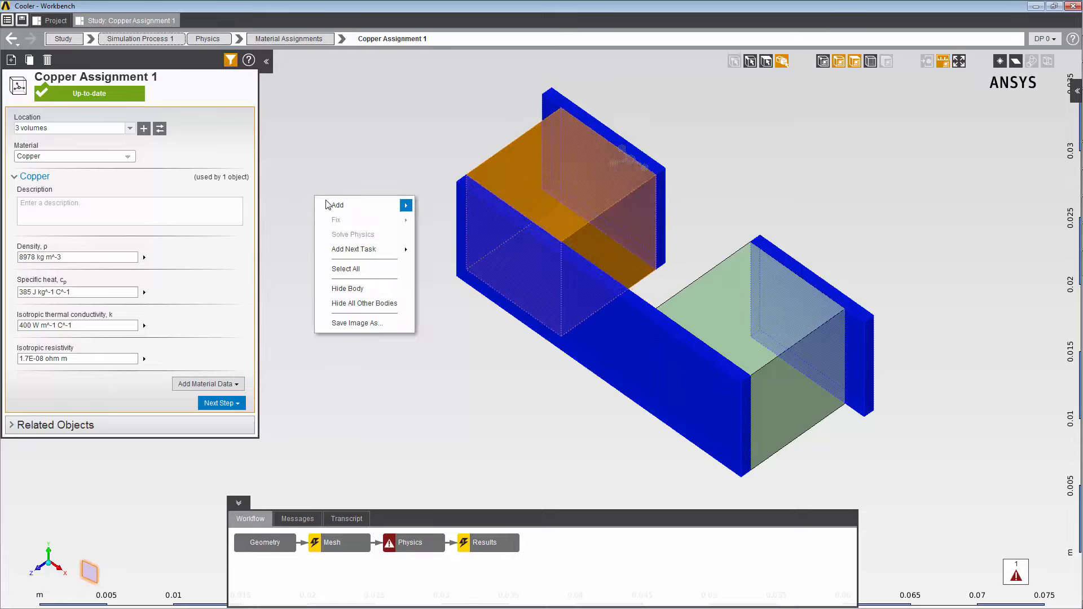
mouse_move(336, 206)
mouse_move(450, 271)
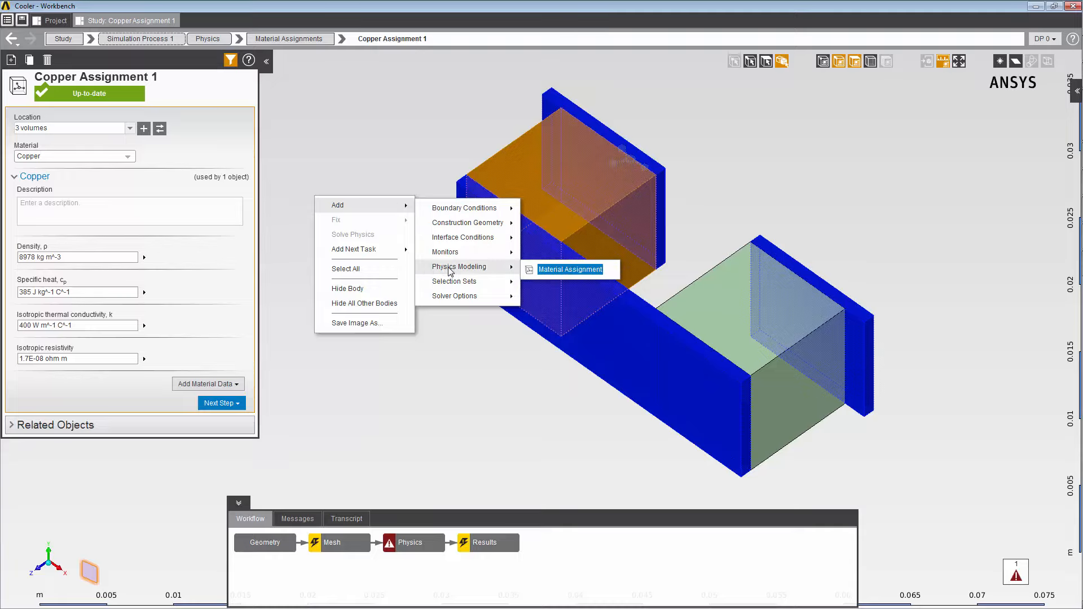
left_click(589, 274)
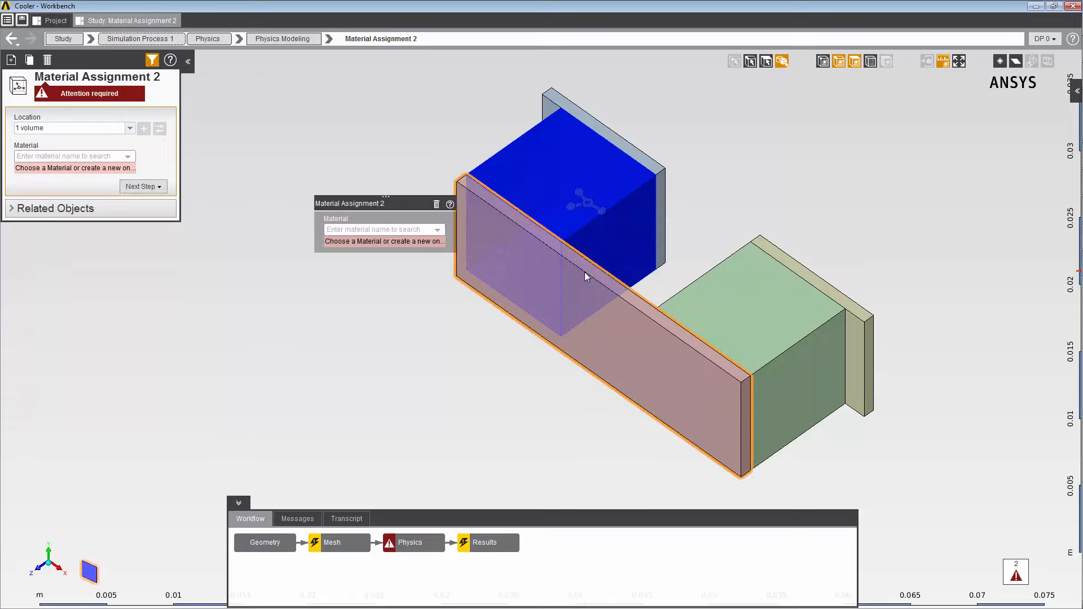
Add the material library SmithJones_Coolers.h5 from the Ansys Materials > Microelectronics folder
left_click(126, 157)
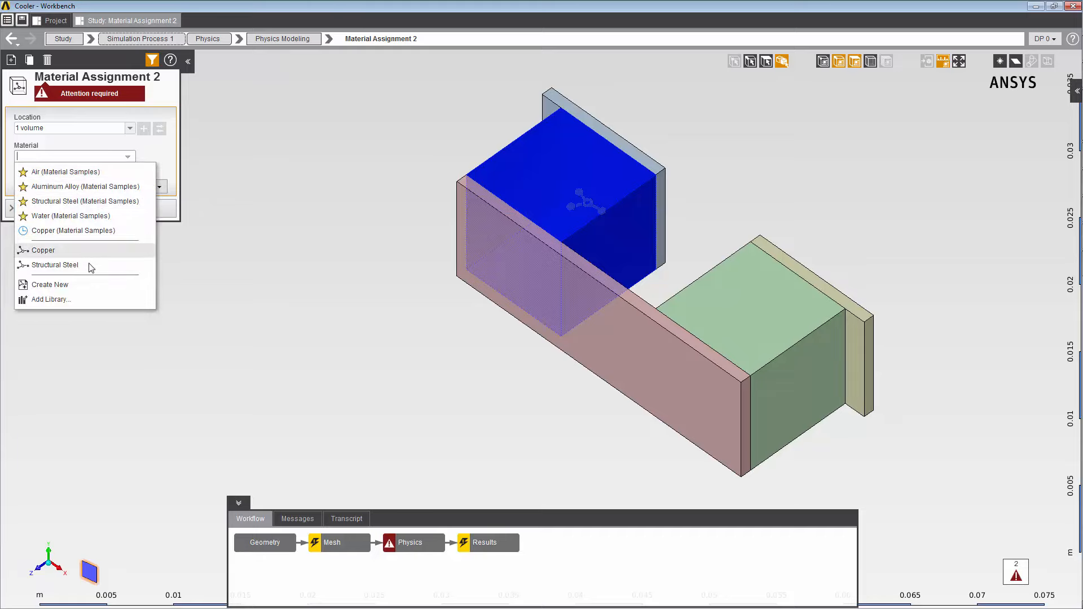
left_click(88, 300)
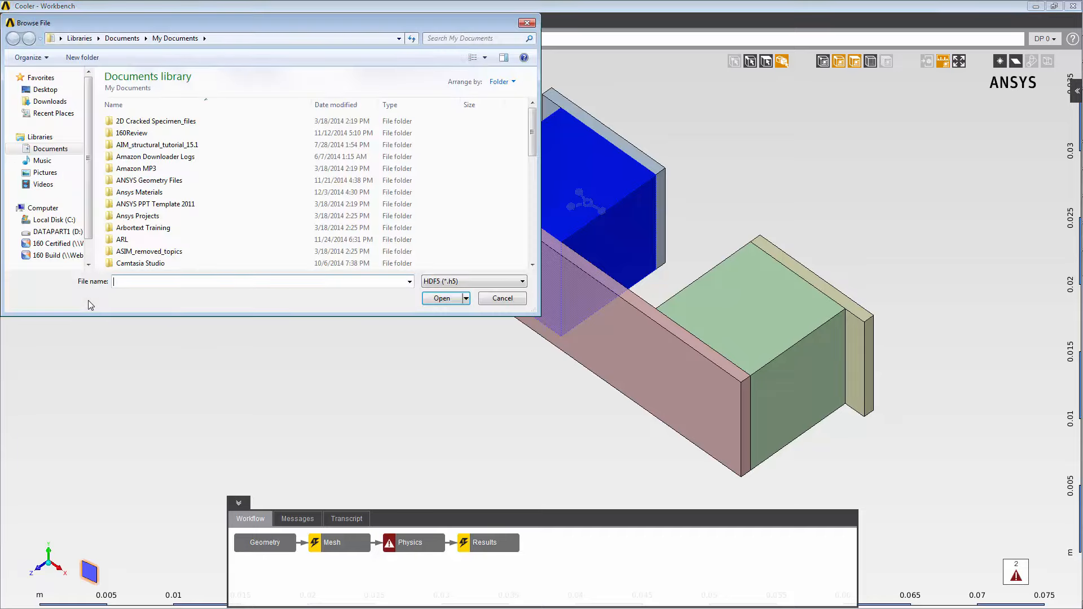
double_click(146, 192)
double_click(151, 121)
left_click(157, 132)
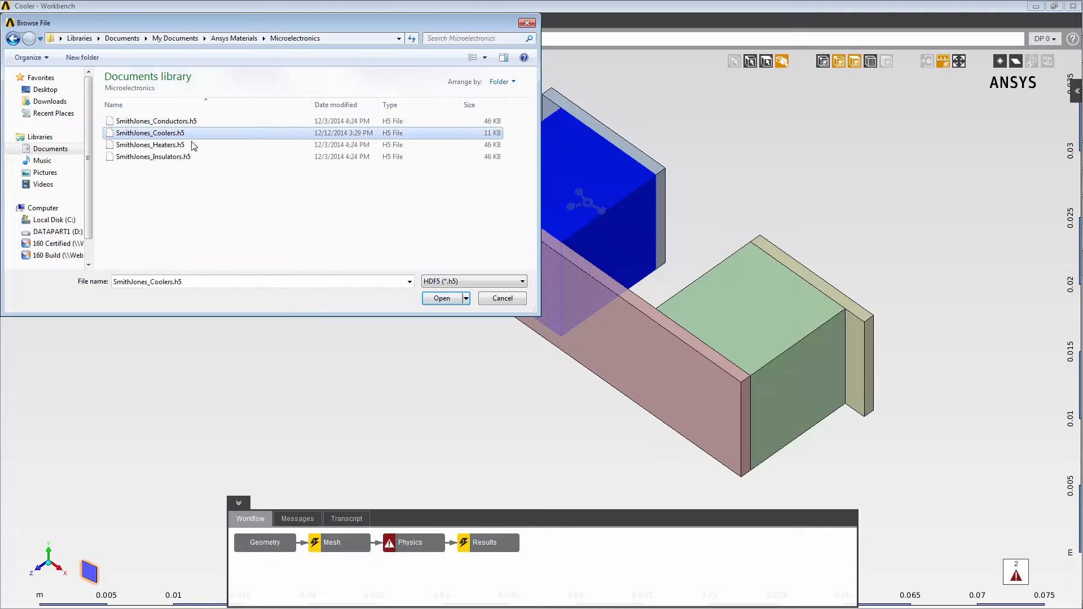
left_click(436, 300)
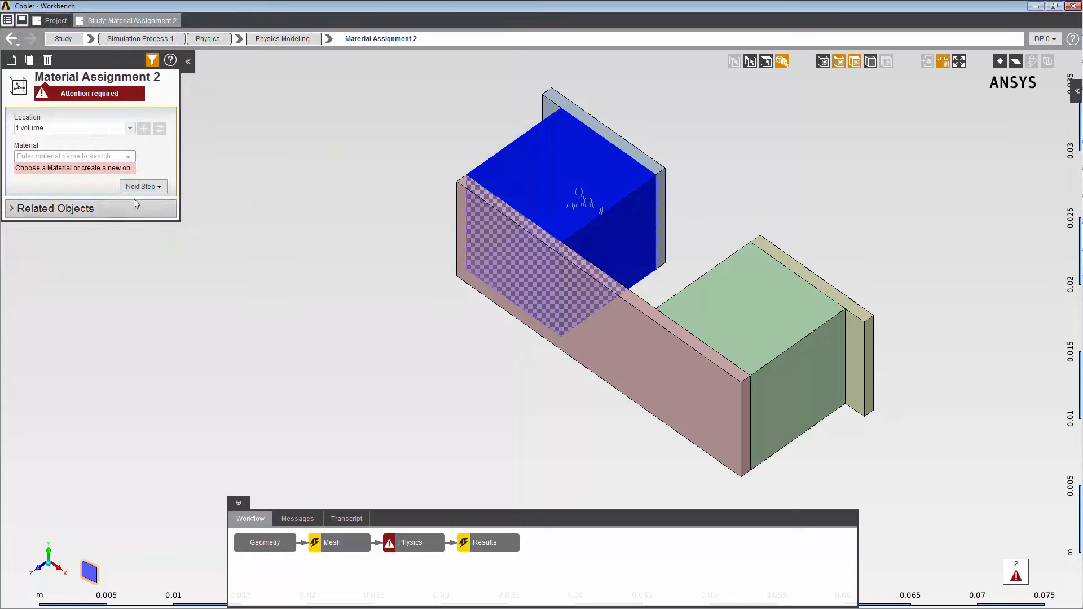
Assign N-Type Semiconductor from the added library to the purple block and show its material properties
left_click(66, 156)
type("N-T")
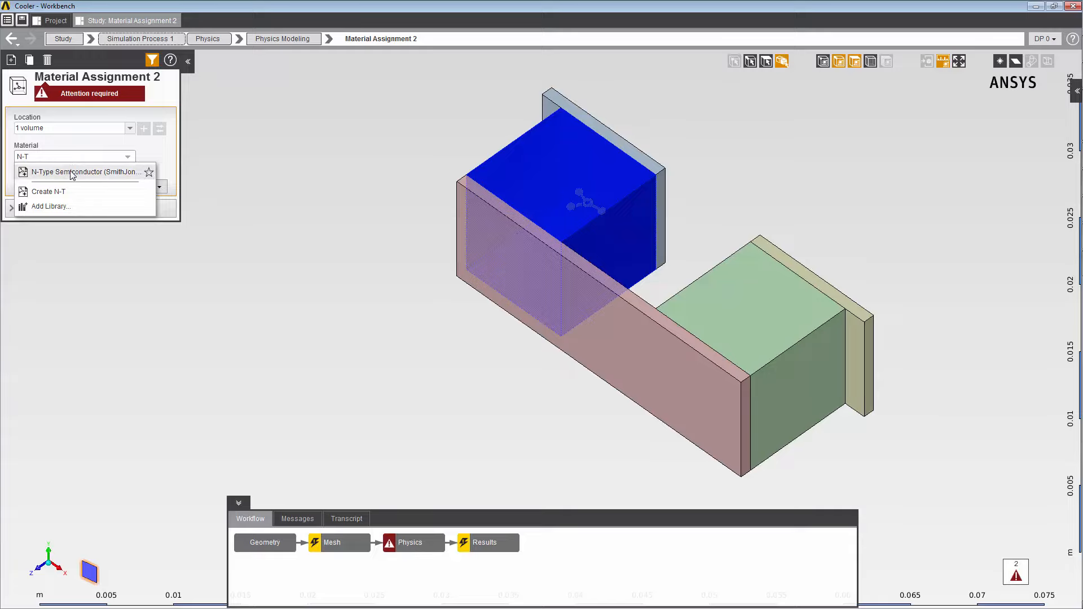
left_click(73, 173)
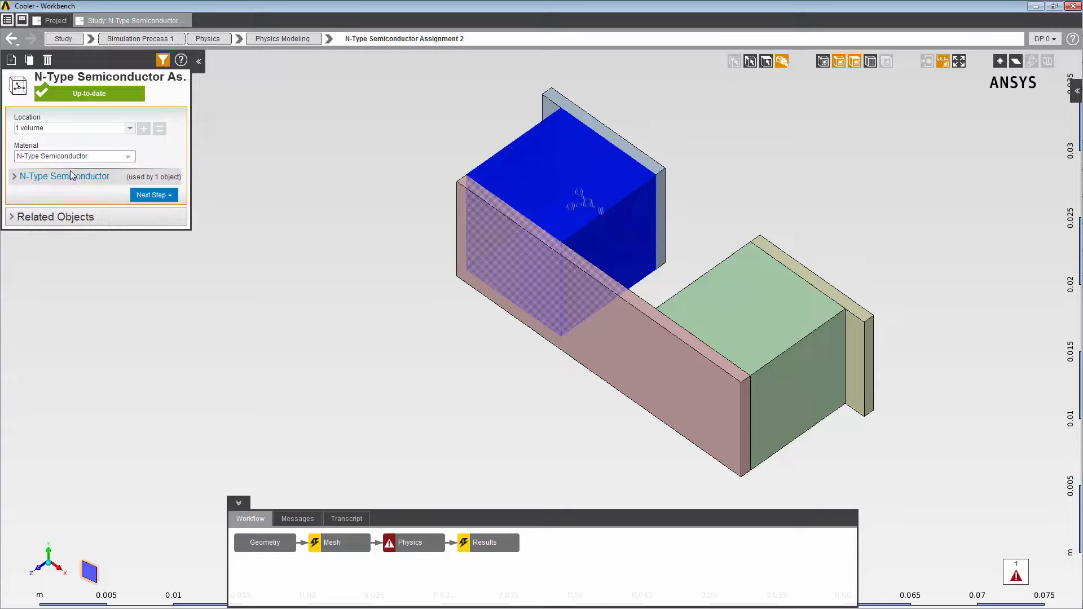
left_click(14, 177)
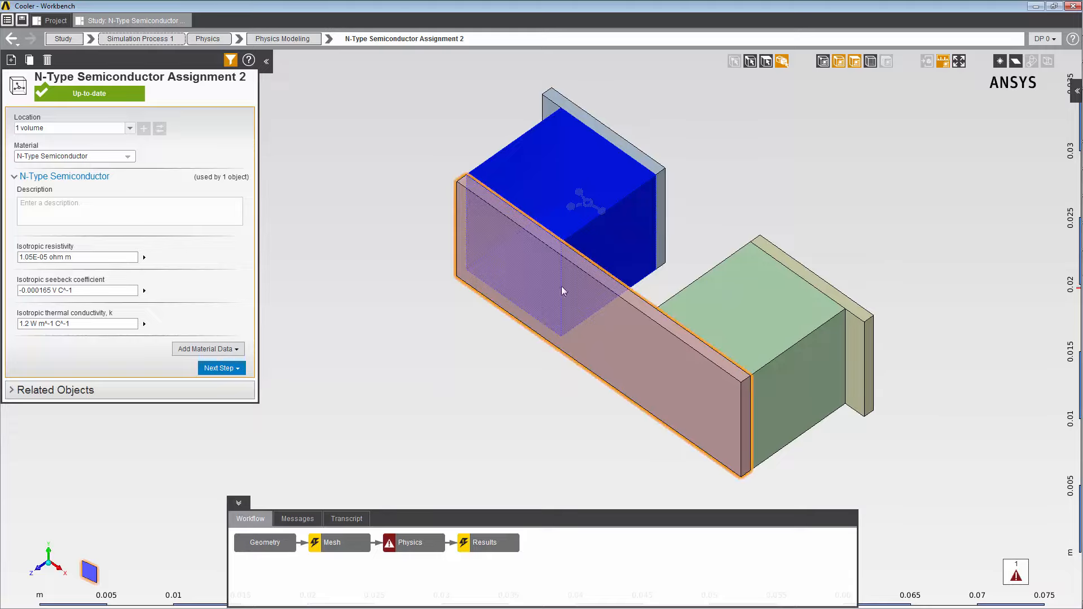
Add another material assignment for the green block
left_click(725, 306)
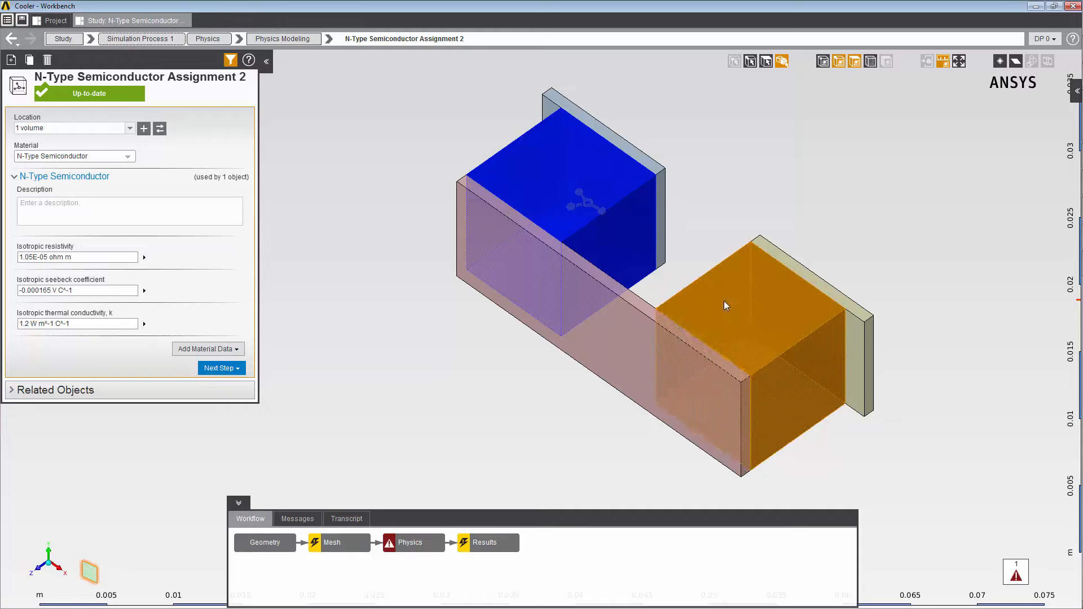
right_click(284, 186)
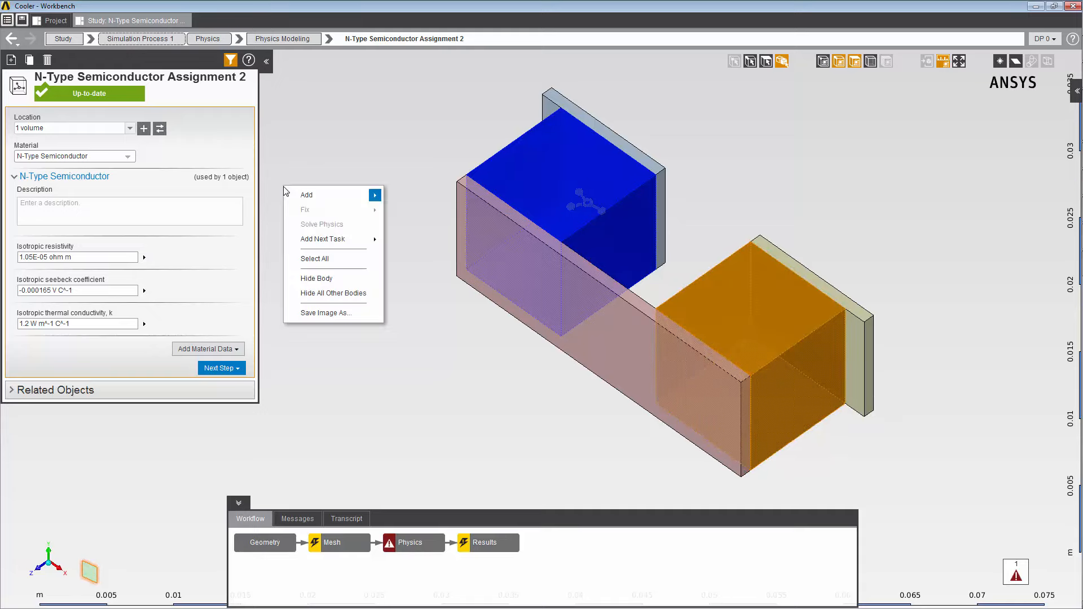
mouse_move(295, 195)
mouse_move(441, 257)
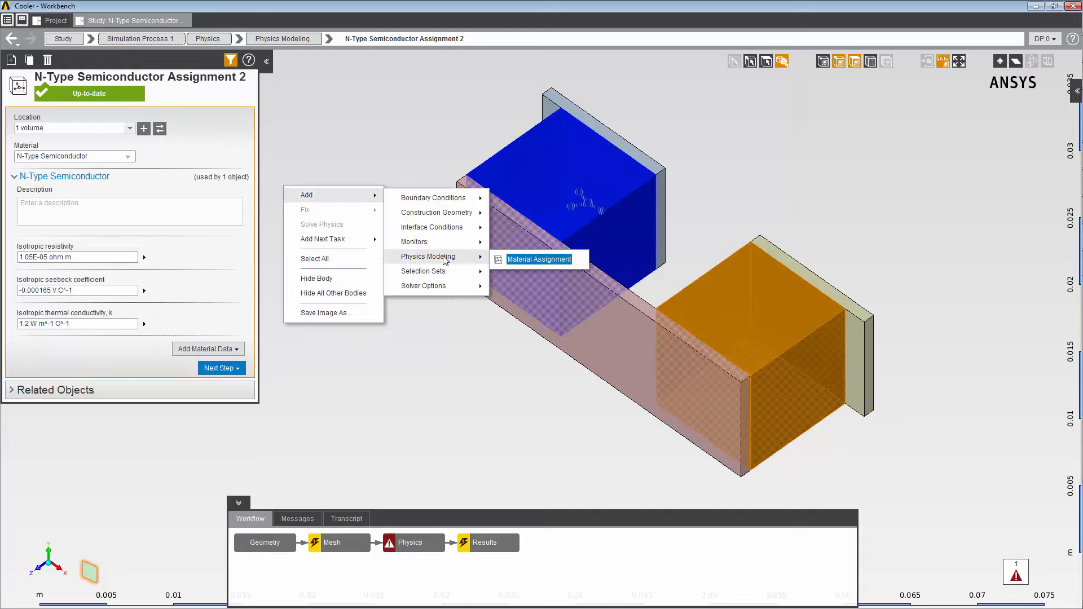
left_click(505, 261)
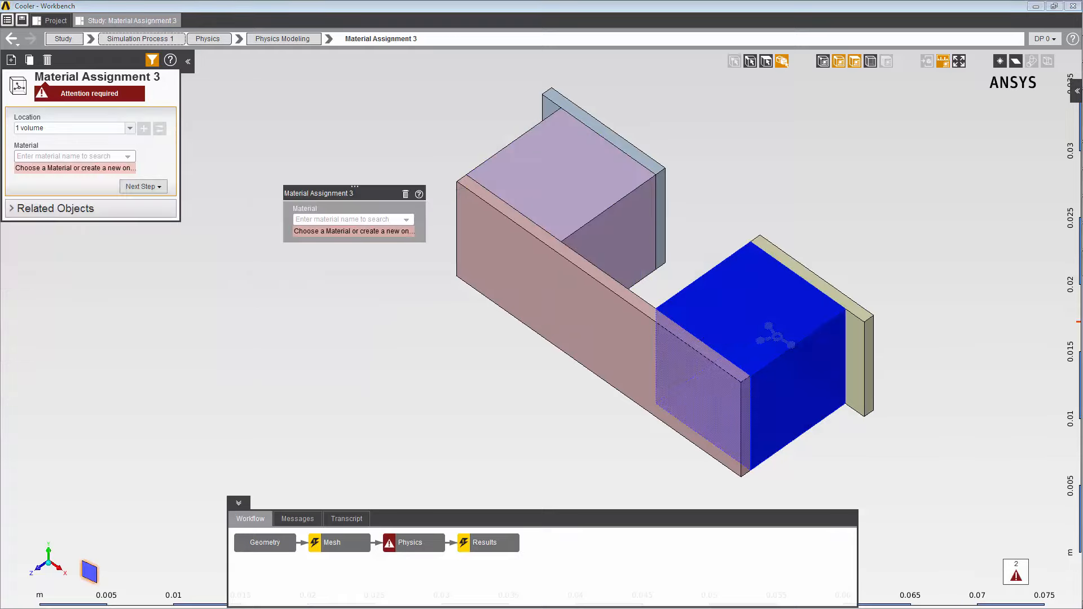
Create a new material named P-Type Semiconductor for the green block's assignment
left_click(87, 156)
type("P-Type ")
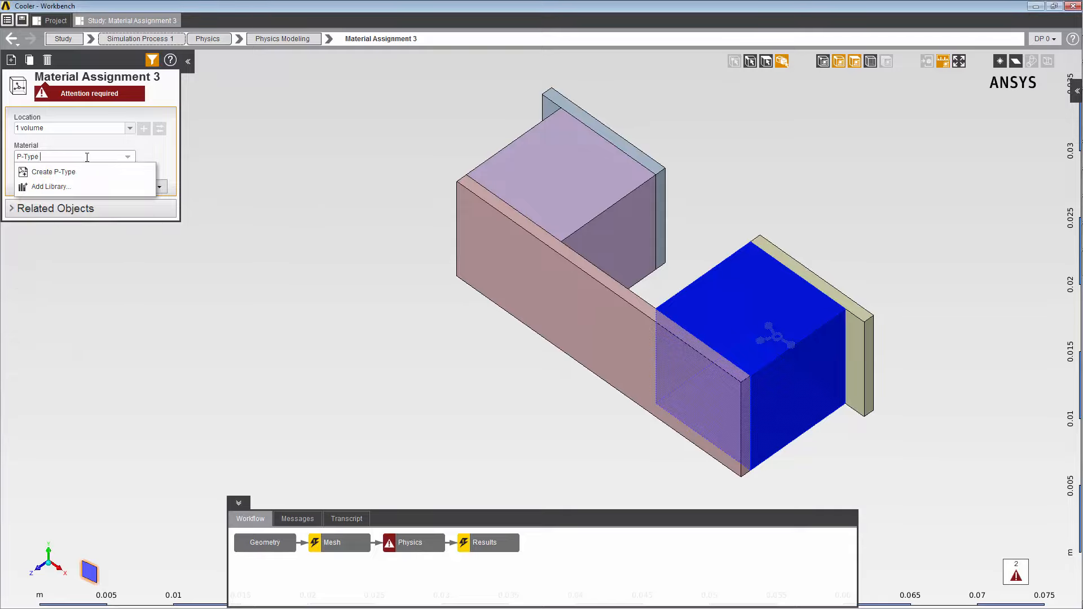
type("Semiconductor")
left_click(137, 173)
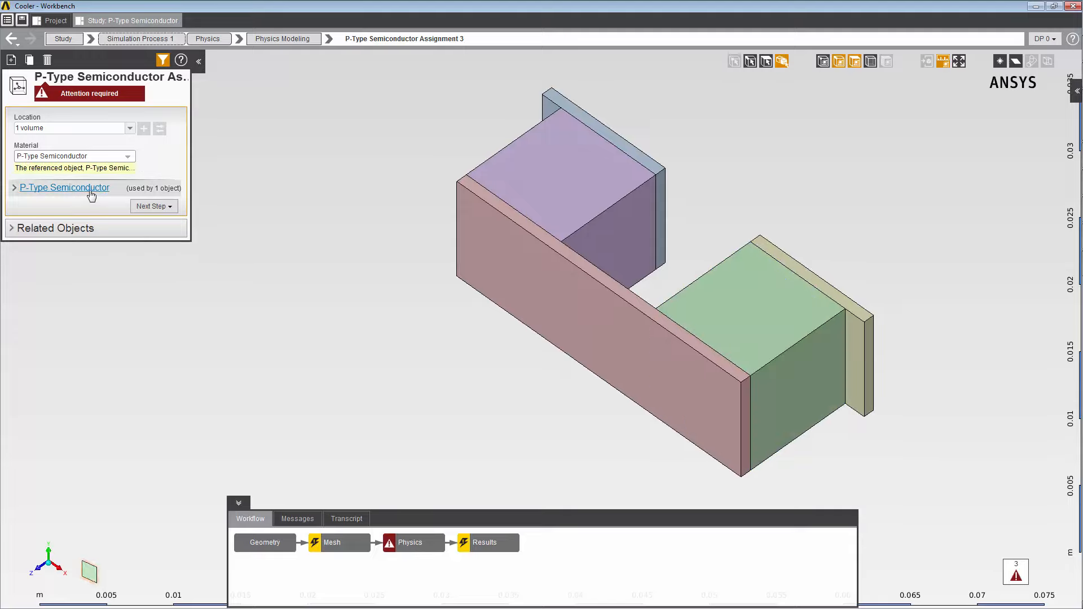
Open the new P-Type Semiconductor material and add an isotropic resistivity of 0.98E-05 ohm m
left_click(65, 188)
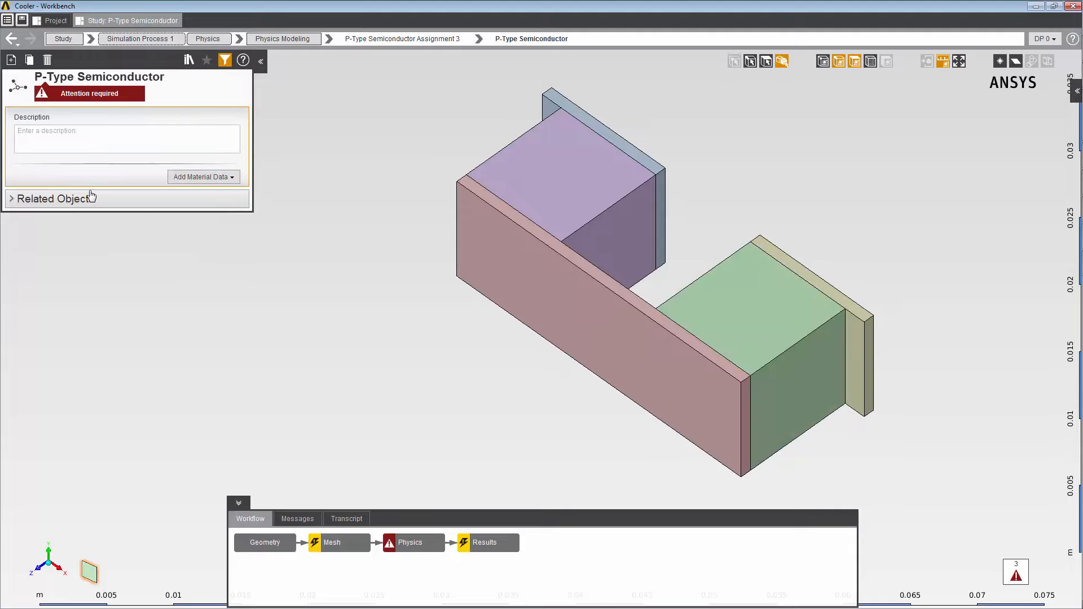
left_click(227, 177)
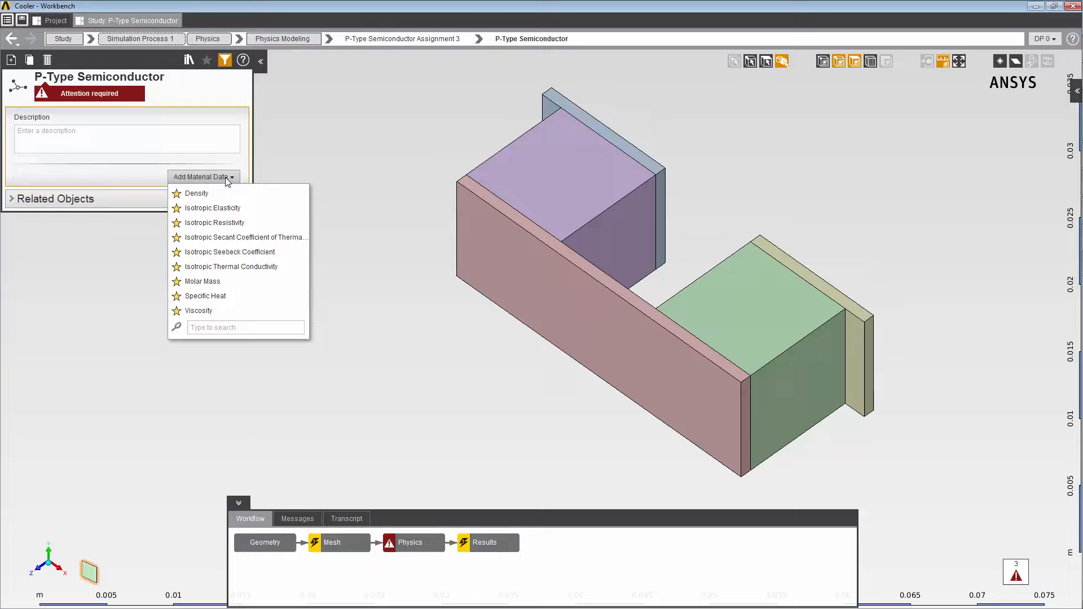
left_click(227, 223)
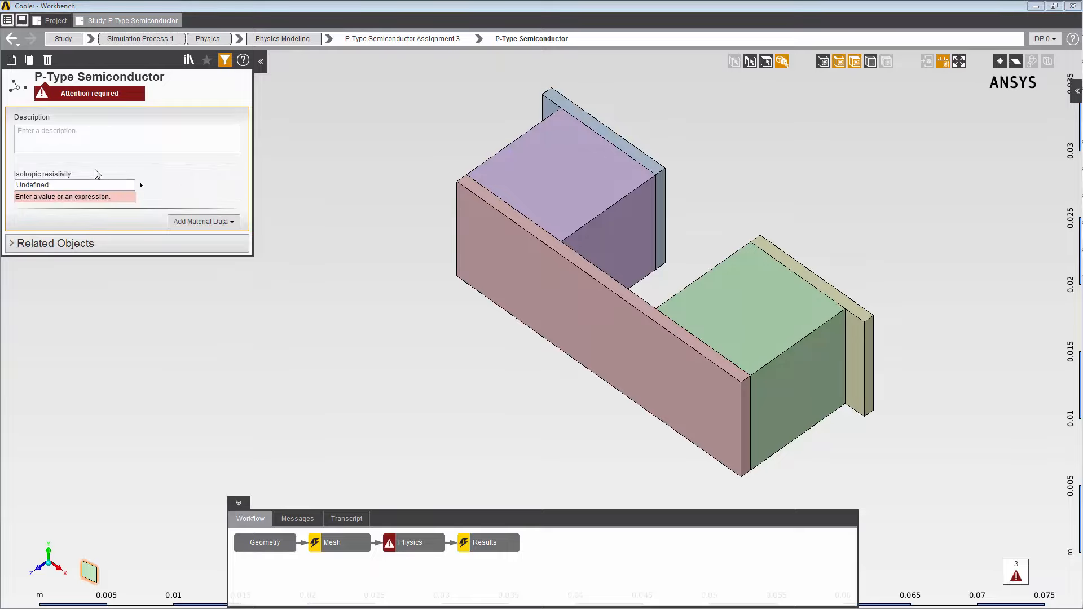
left_click(78, 187)
type("9.8E-06 ohm m")
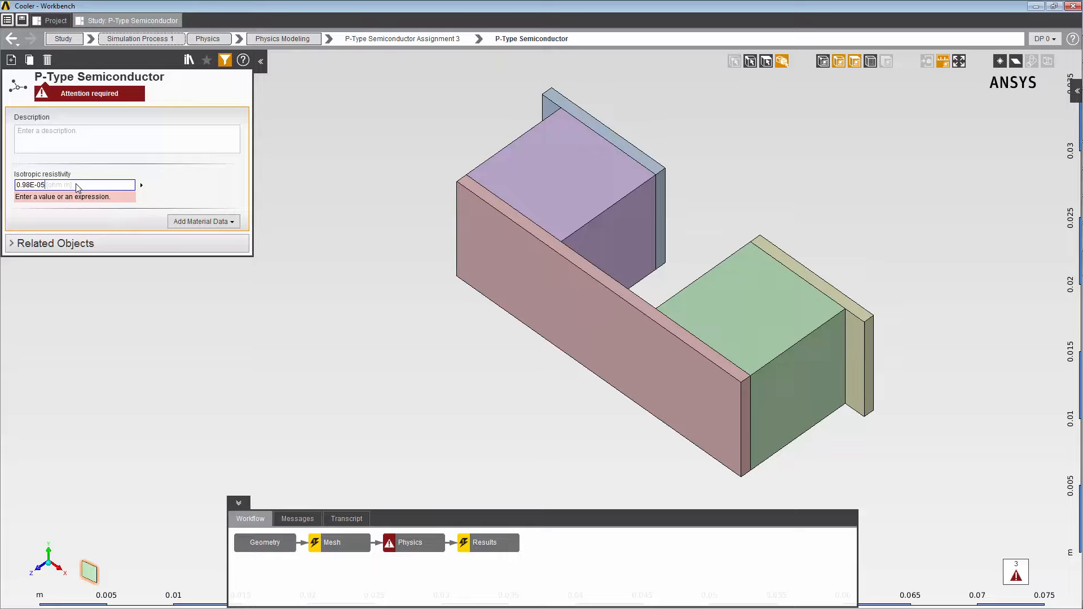
key("Return")
Add an isotropic Seebeck coefficient of 210E-06 V C^-1 to the P-Type Semiconductor material
left_click(200, 211)
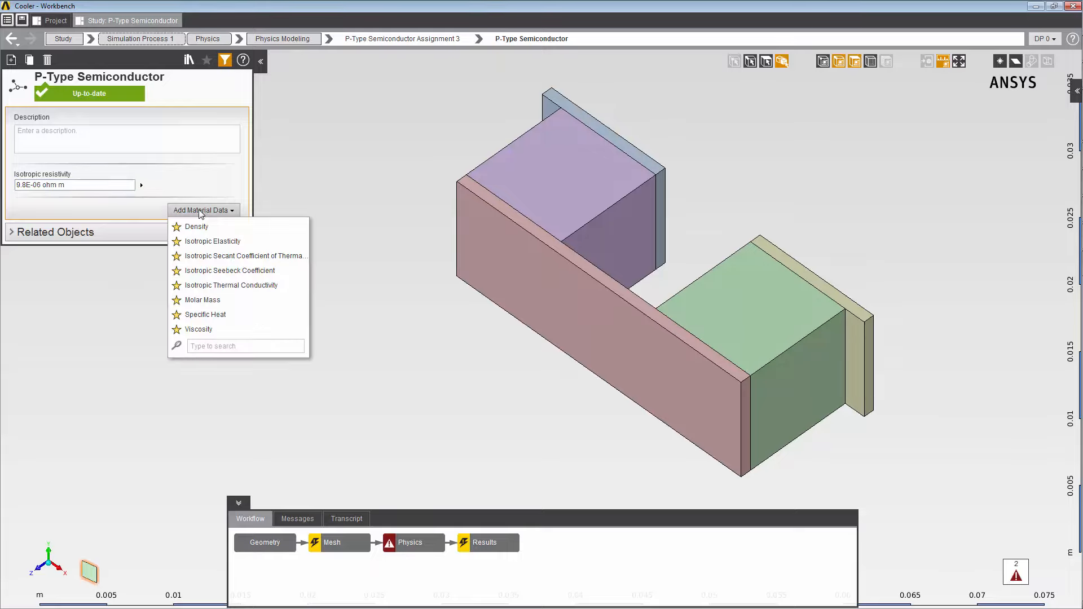
left_click(242, 271)
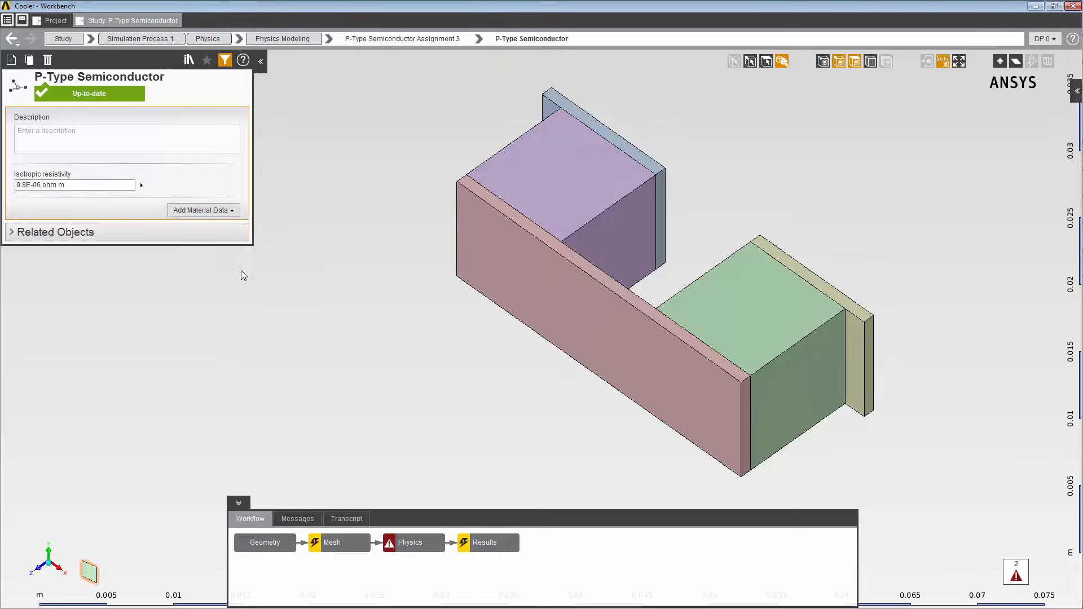
left_click(88, 218)
type("210E-06")
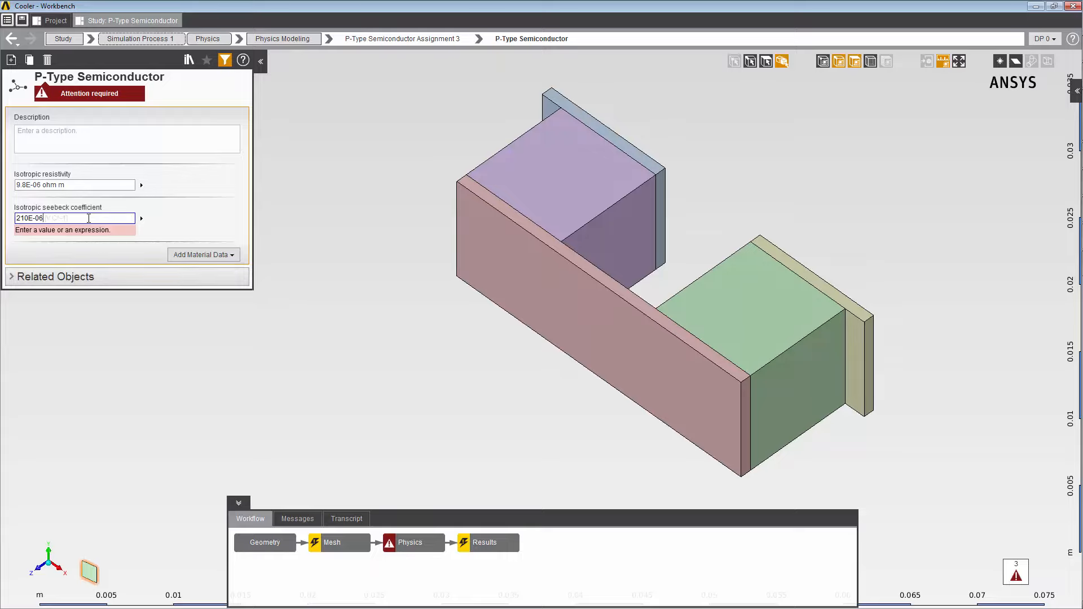
key("Return")
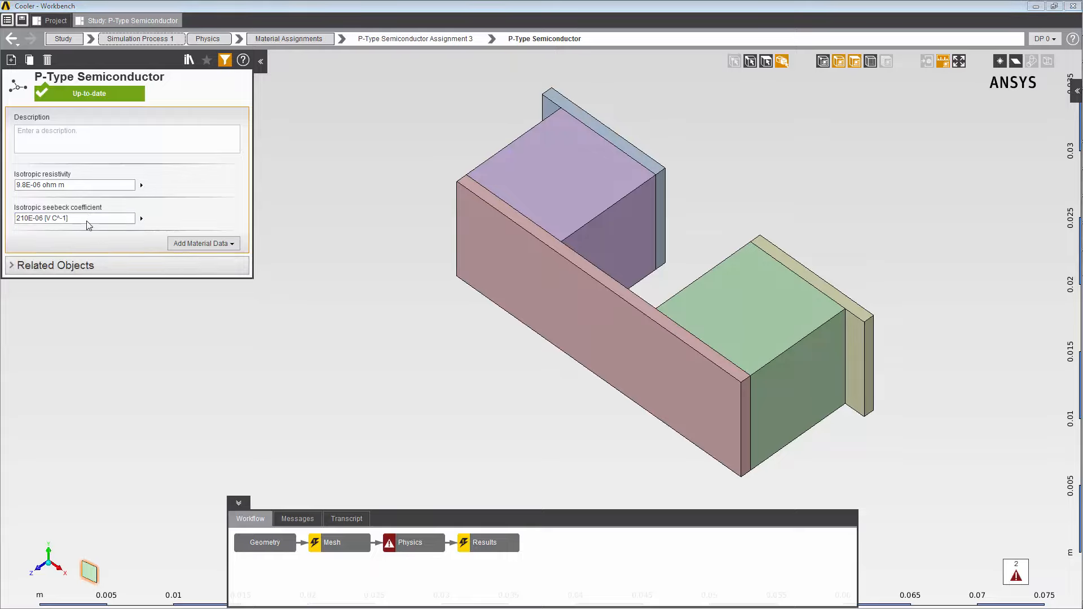
Add the isotropic thermal conductivity property to the P-Type Semiconductor material
left_click(231, 244)
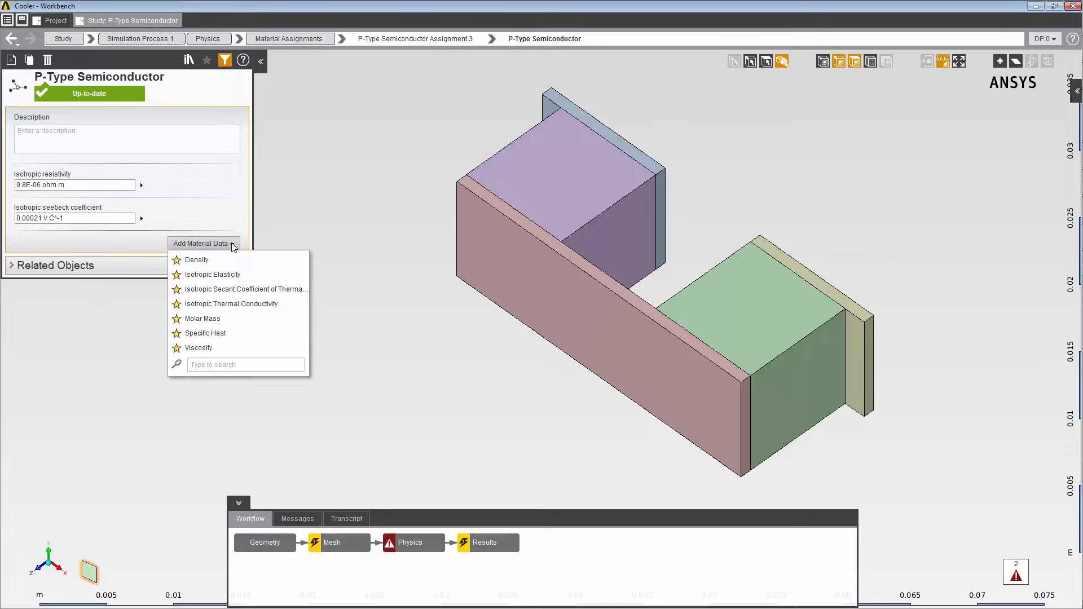
left_click(236, 305)
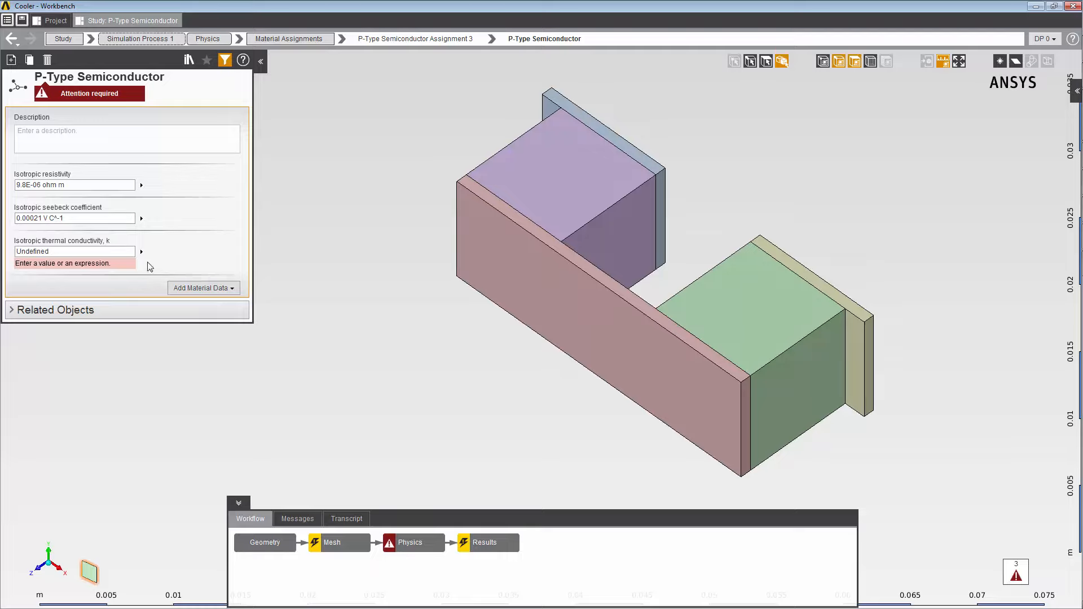
Try defining the isotropic thermal conductivity as a temperature-dependent table, and close the empty table
mouse_move(142, 255)
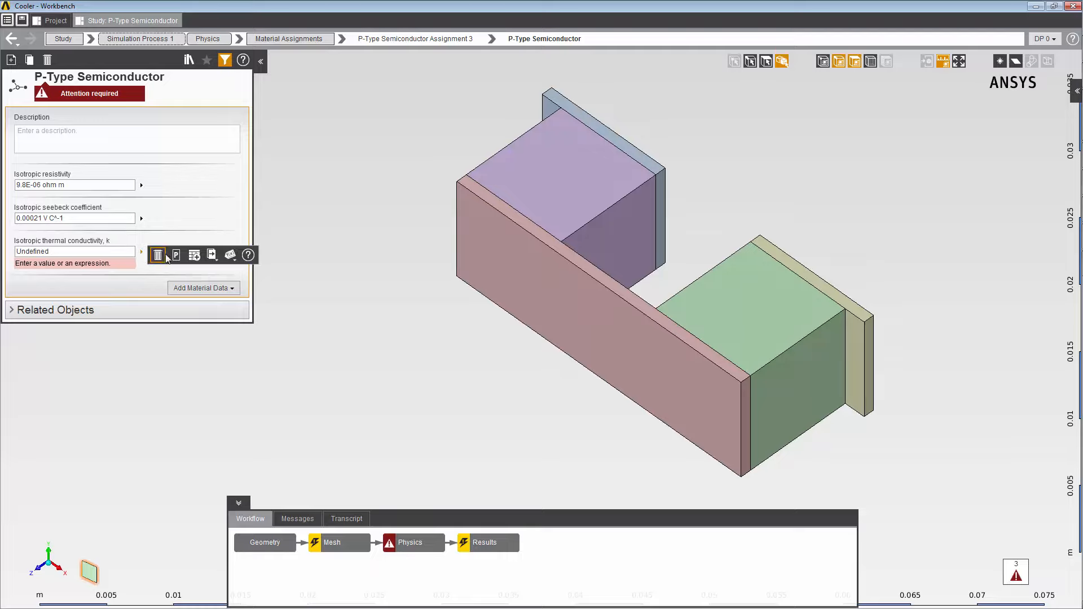
left_click(194, 256)
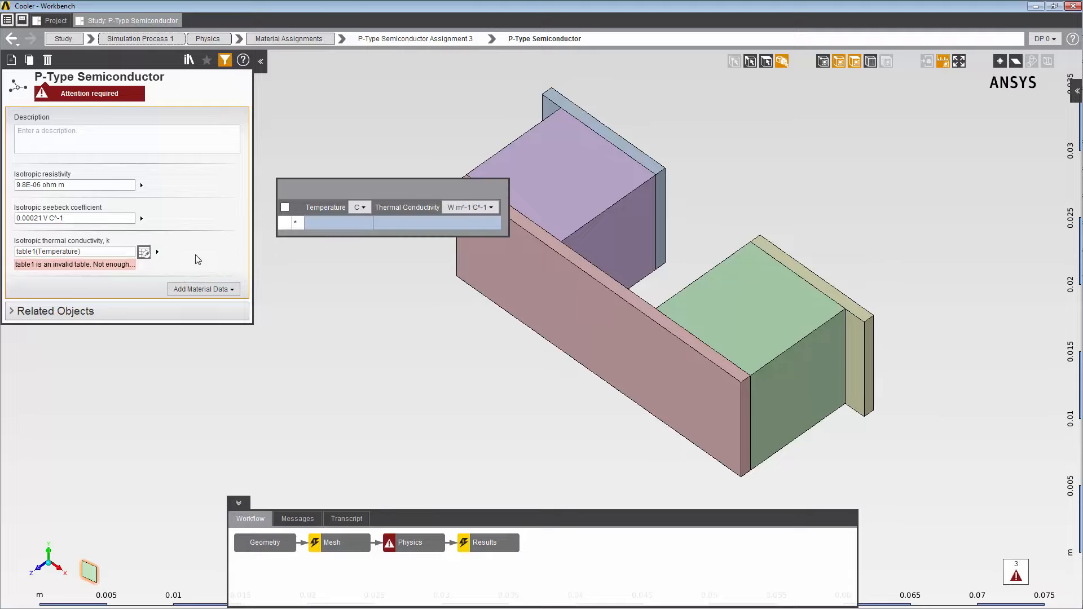
mouse_move(347, 189)
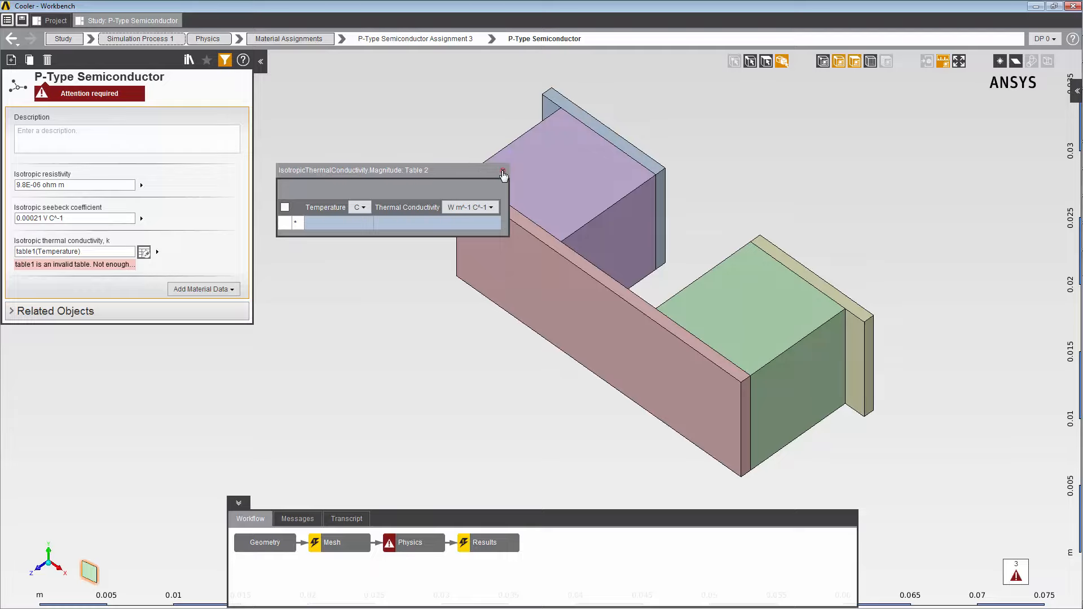
left_click(503, 176)
Set the P-Type Semiconductor's isotropic thermal conductivity to a constant 1.2 W m^-1 C^-1
left_click(98, 249)
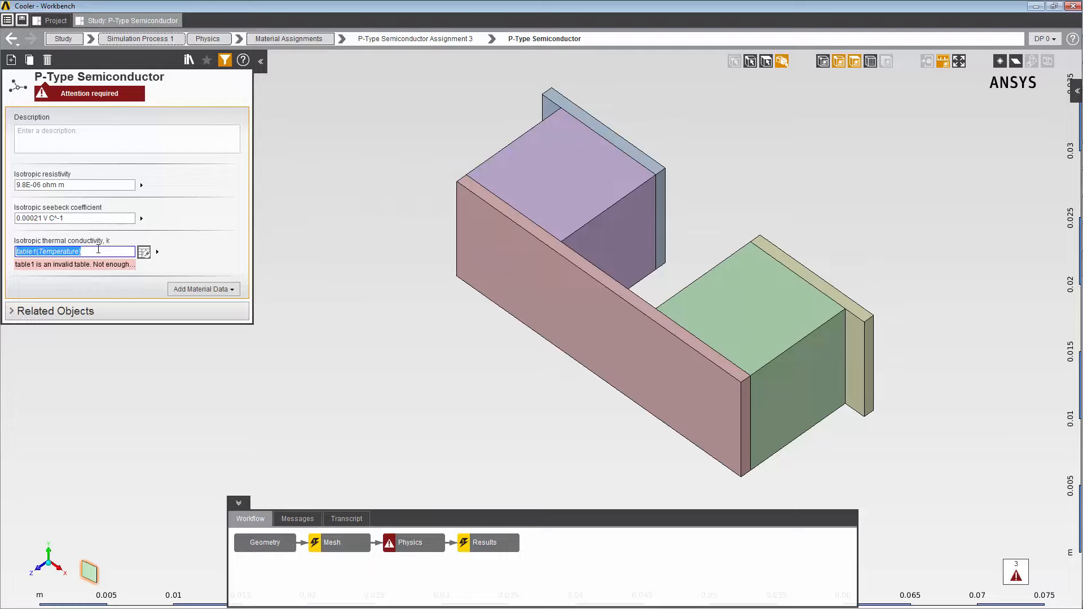
type("1.2")
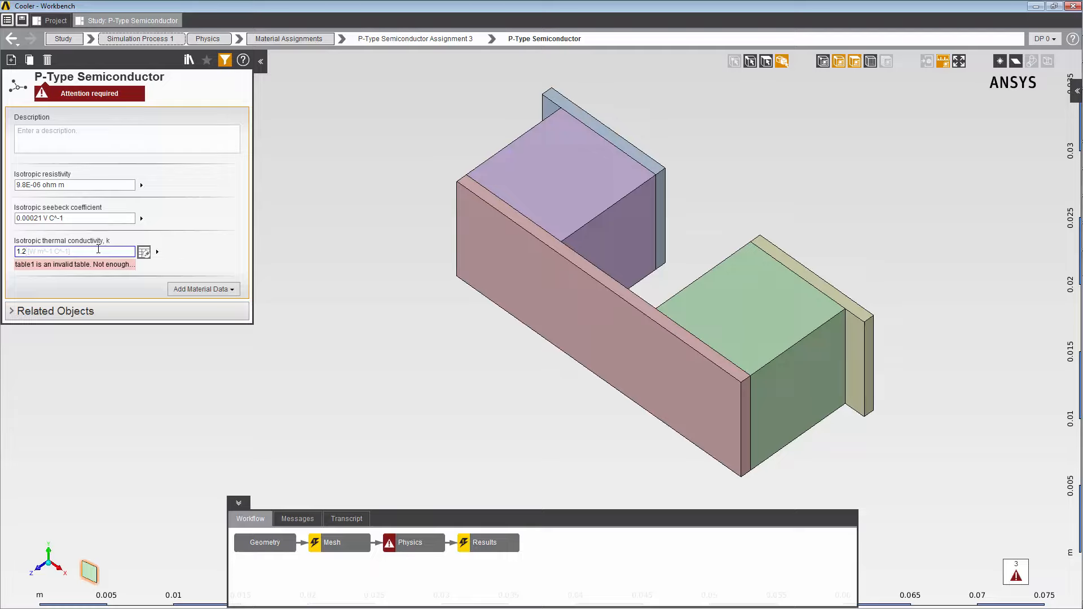
key("Return")
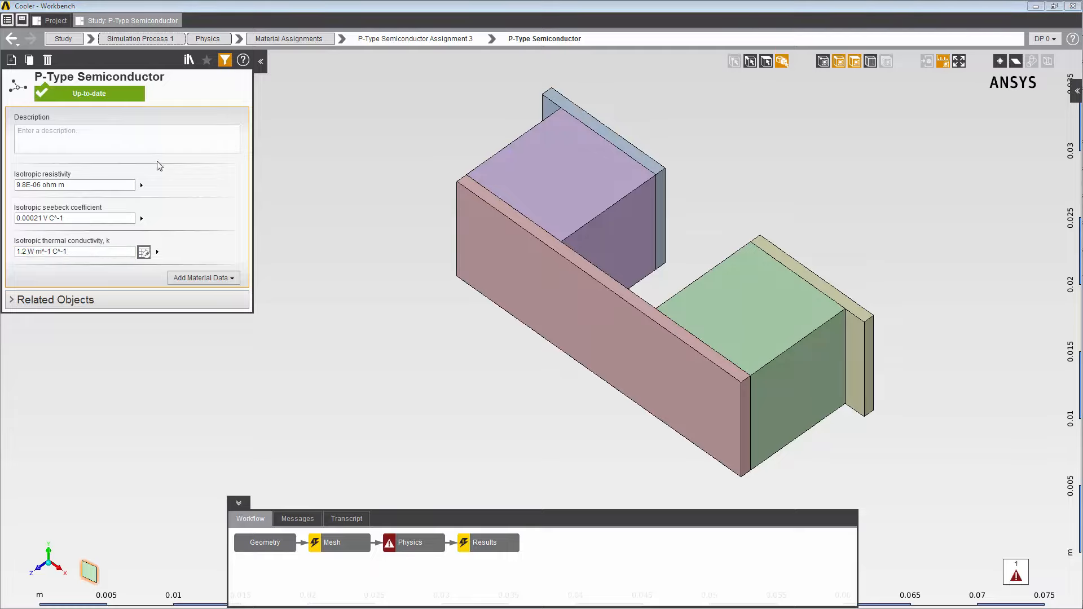
Export the P-Type Semiconductor material to the SmithJones Coolers library
left_click(189, 61)
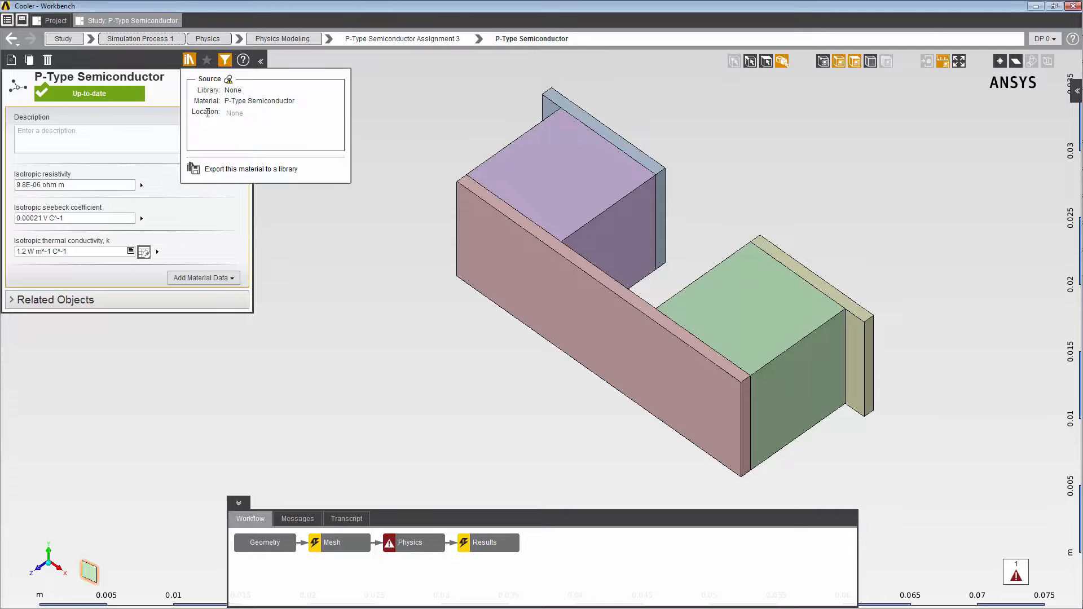
left_click(223, 171)
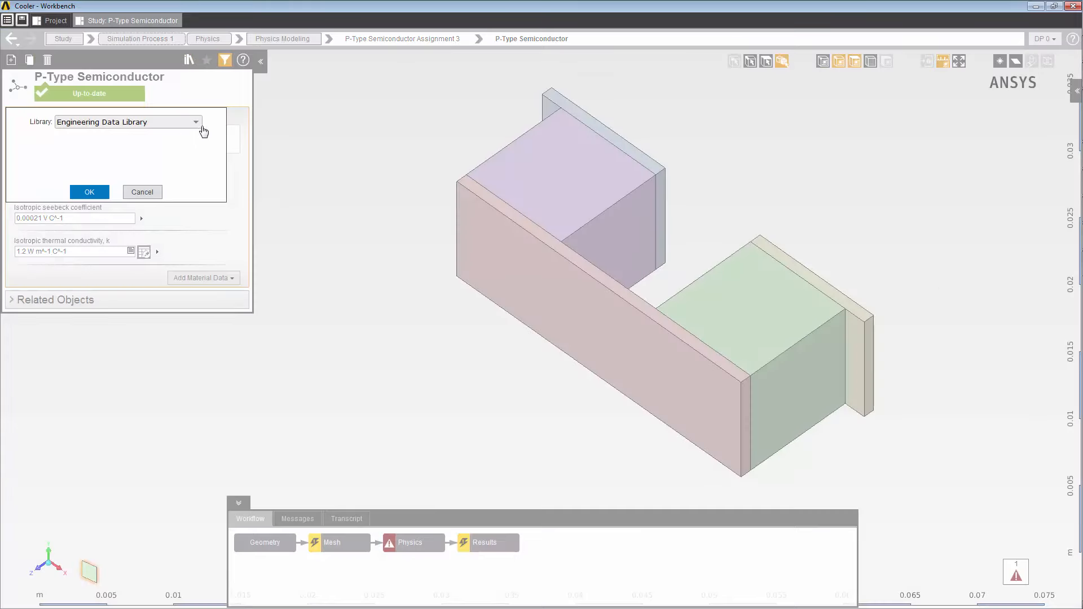
left_click(197, 125)
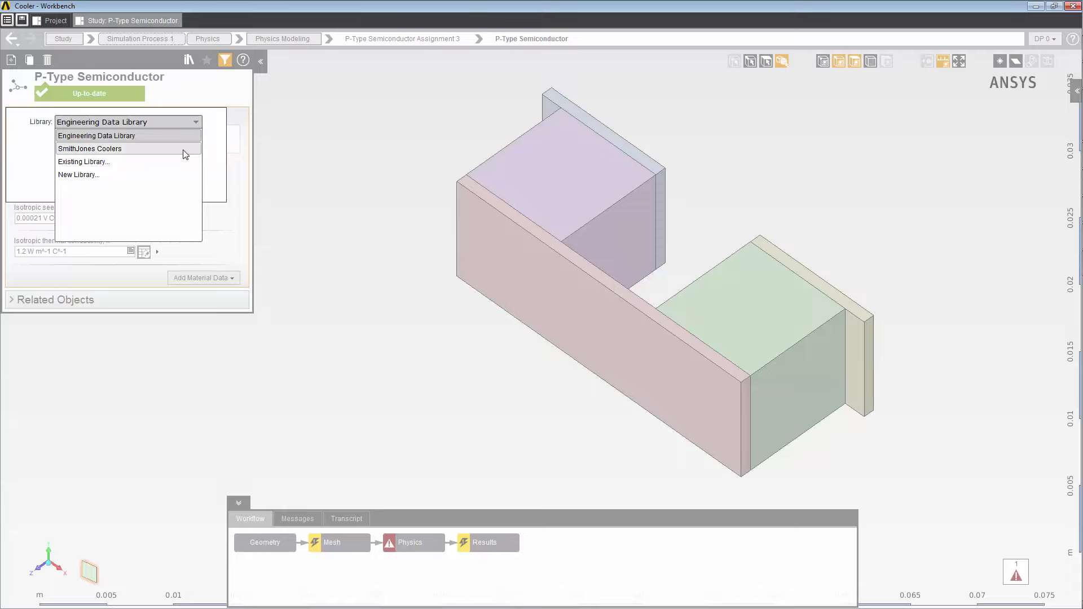
left_click(186, 149)
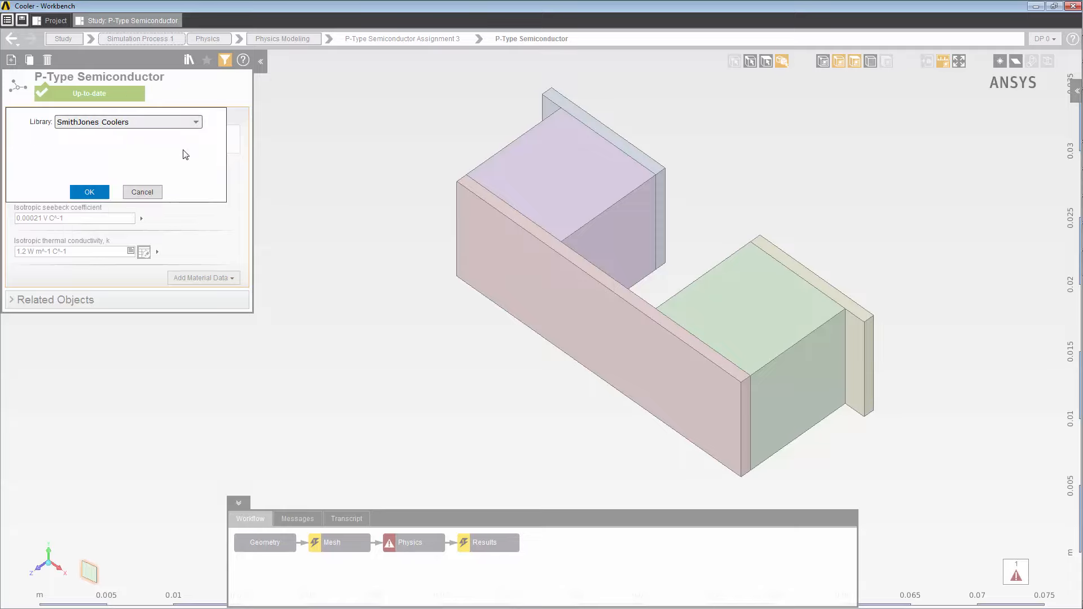
left_click(96, 192)
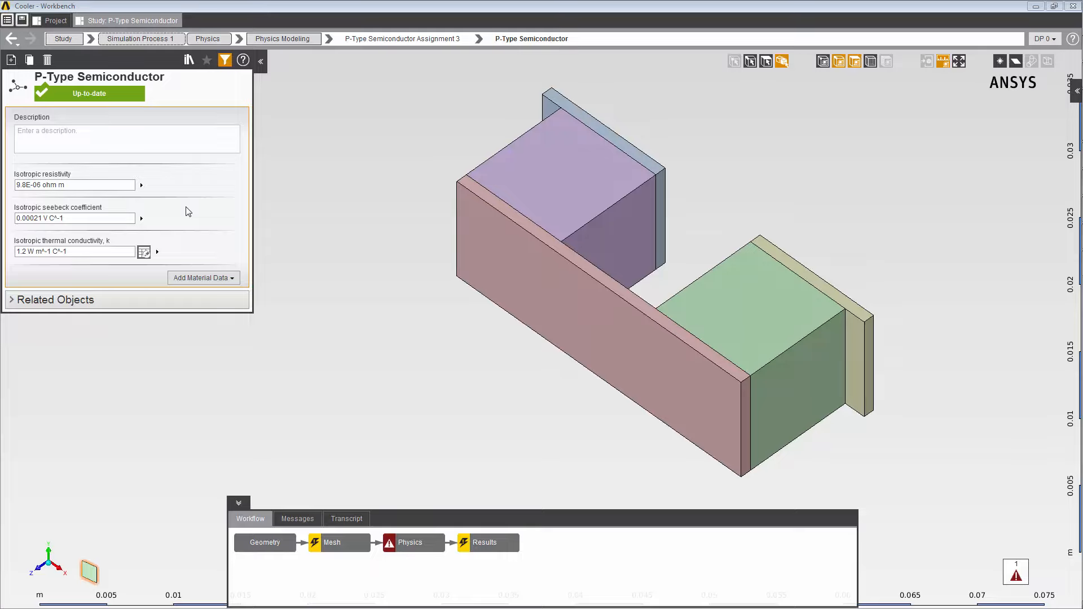
Show the list of material assignments and highlight the volumes covered by Copper Assignment 1 in the model
left_click(239, 39)
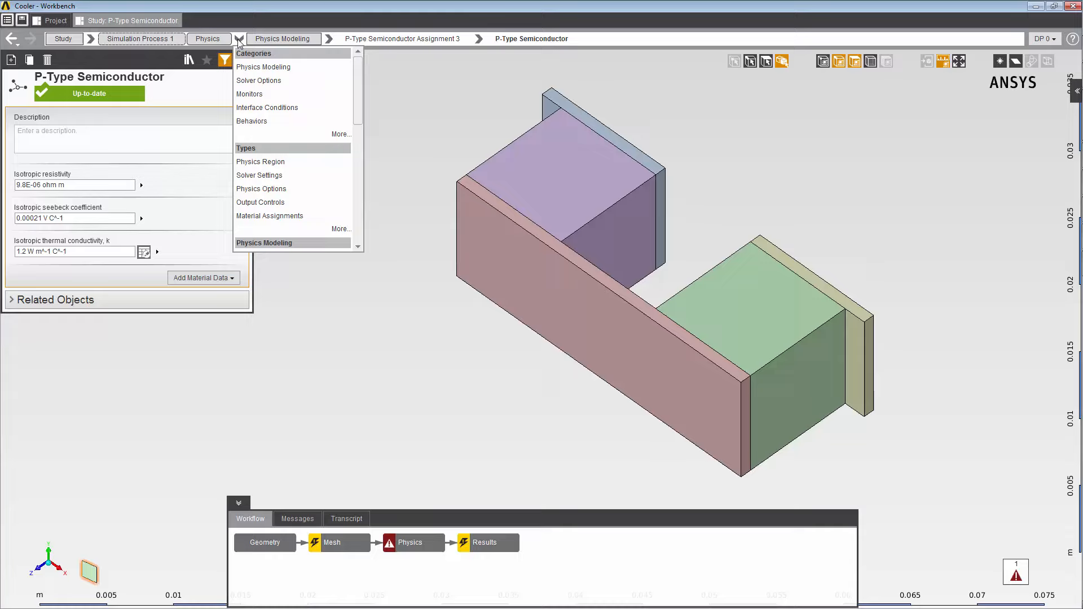
left_click(294, 217)
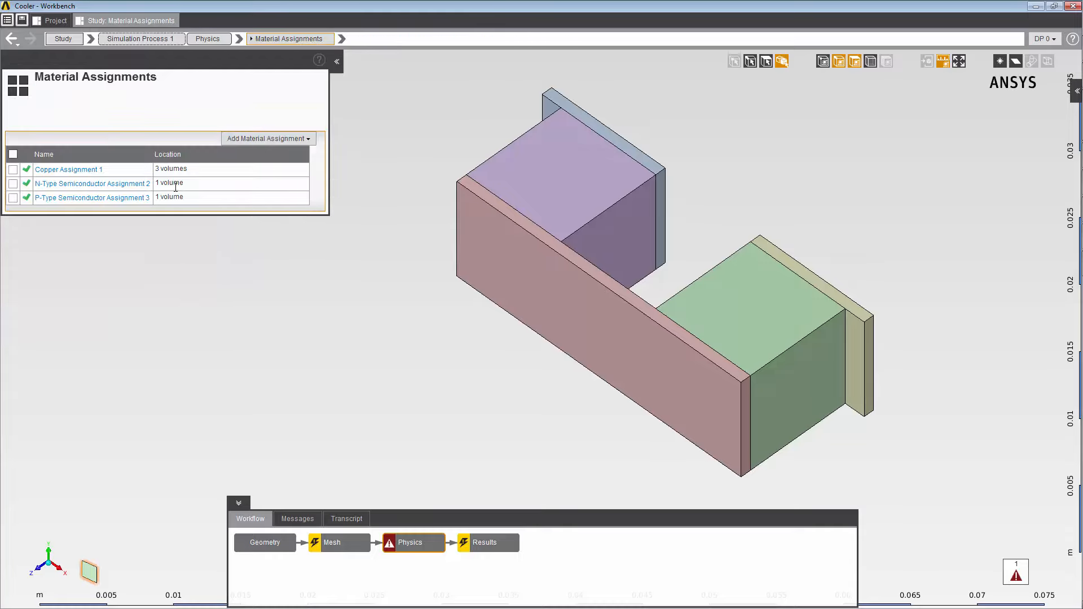
mouse_move(98, 176)
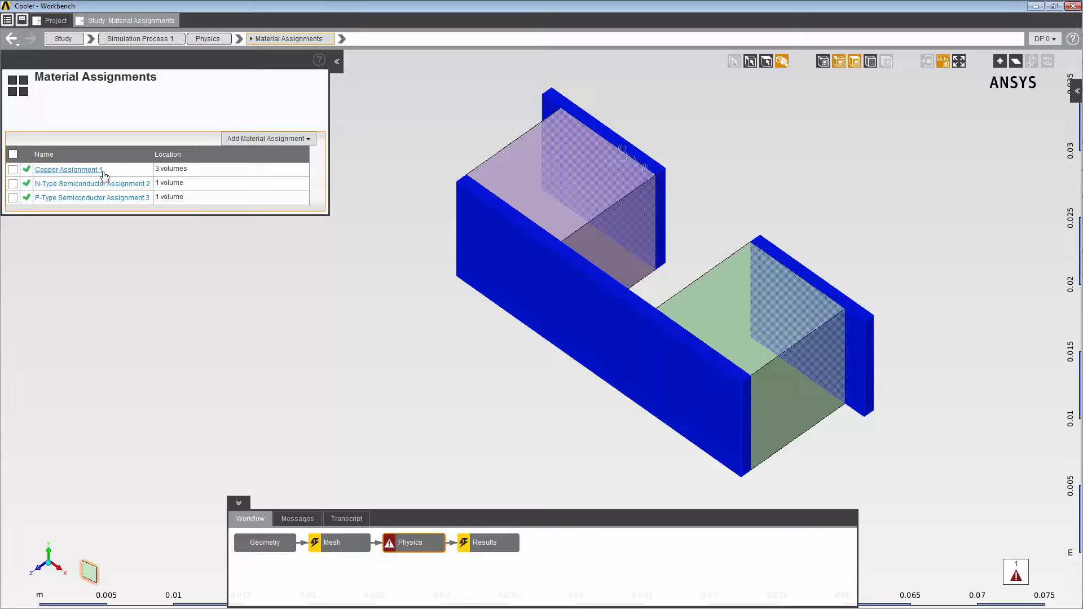